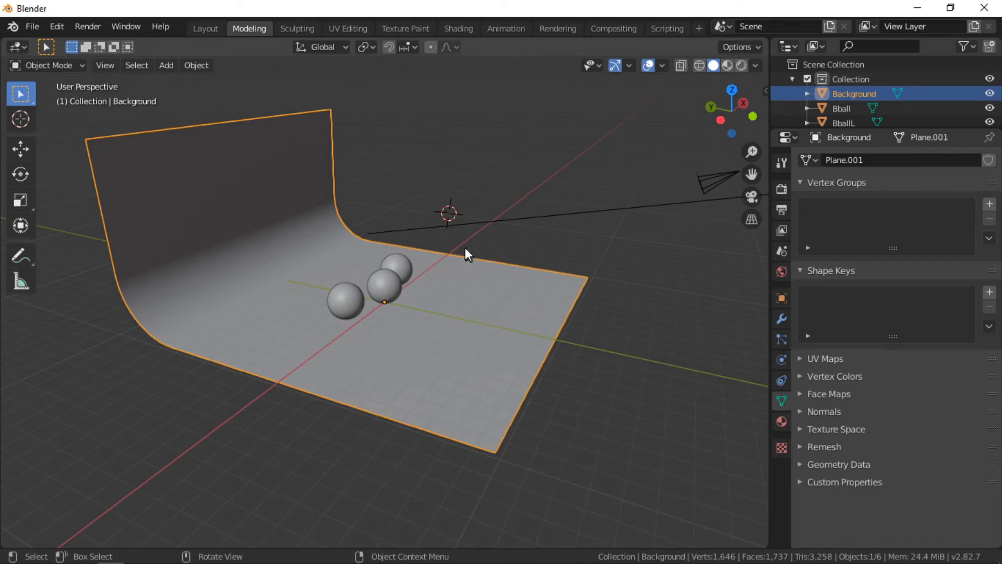
- Examine the scene's curved backdrop, sun light and three balls, ending with the middle ball selected and viewed up close
{"action": "scroll", "coordinate": [410, 252], "scroll_direction": "down", "scroll_amount": 3}
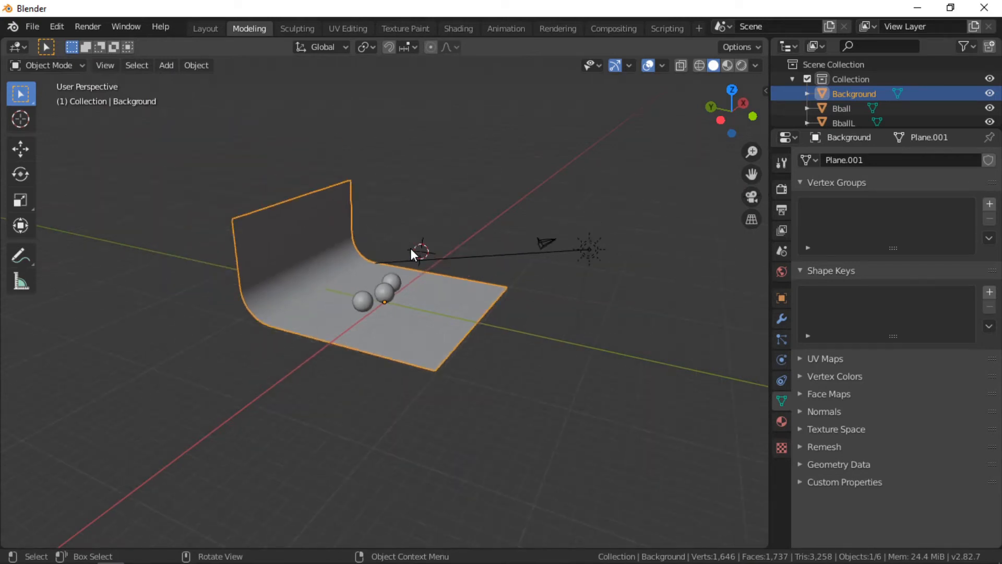
{"action": "left_click", "coordinate": [597, 243]}
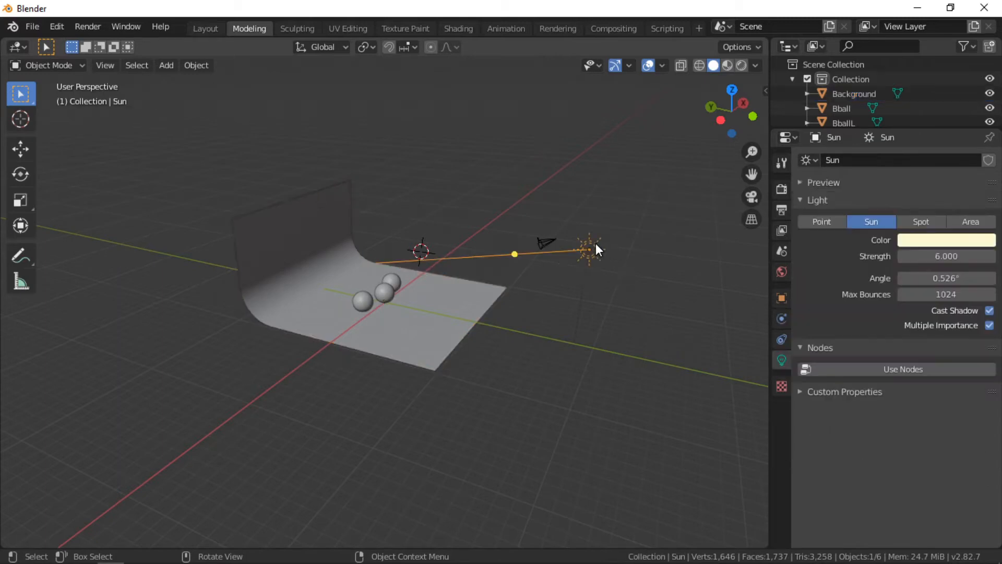
{"action": "left_click", "coordinate": [393, 284]}
{"action": "scroll", "coordinate": [394, 304], "scroll_direction": "up", "scroll_amount": 5}
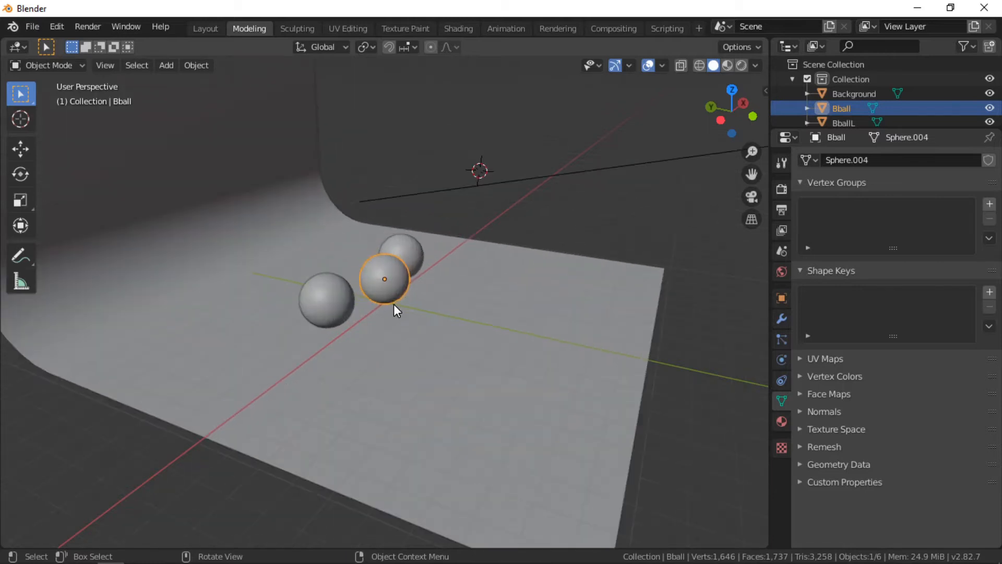
{"action": "middle_click_drag", "start_coordinate": [394, 303], "coordinate": [295, 284]}
{"action": "scroll", "coordinate": [299, 297], "scroll_direction": "up", "scroll_amount": 5}
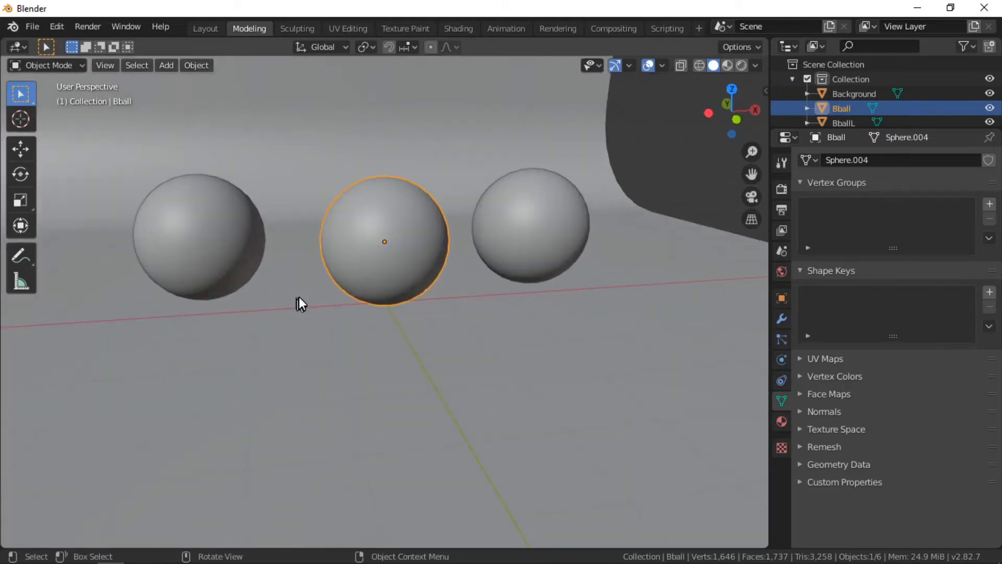
{"action": "scroll", "coordinate": [300, 298], "scroll_direction": "down", "scroll_amount": 2}
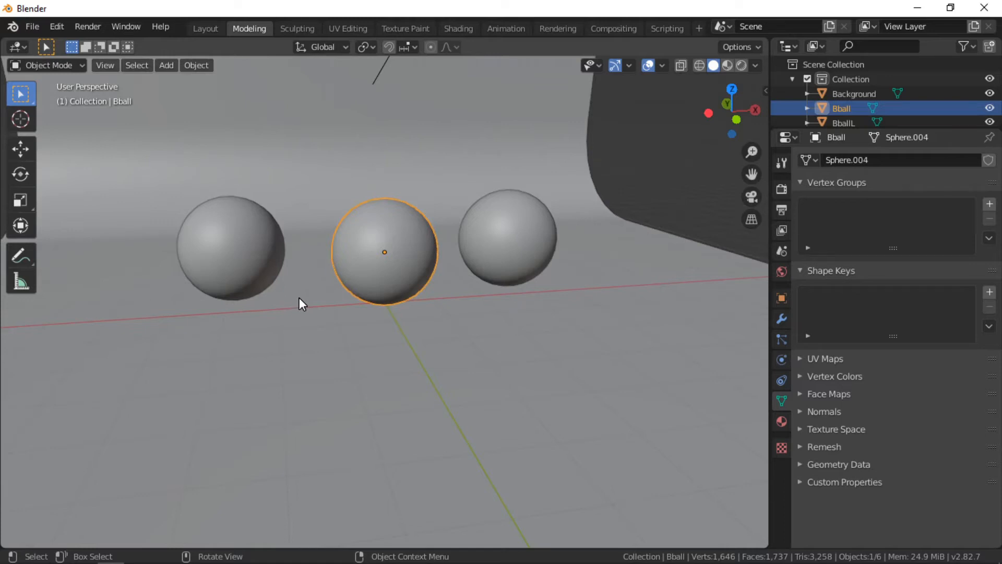
- Inspect the middle ball's mesh in Edit Mode and the balls' colours in Material Preview, returning to solid shading and Object Mode
{"action": "key", "text": "Tab"}
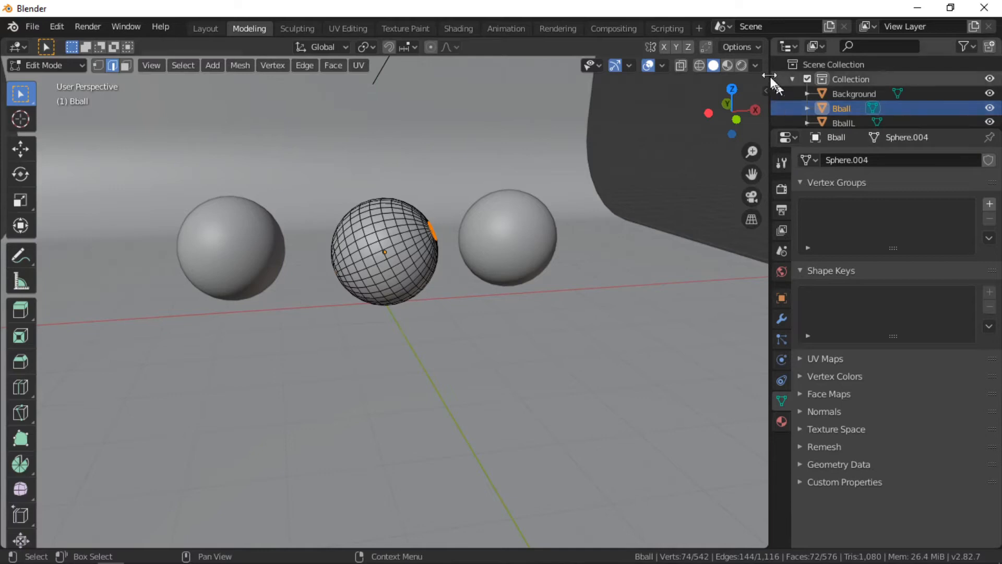
{"action": "left_click", "coordinate": [726, 65]}
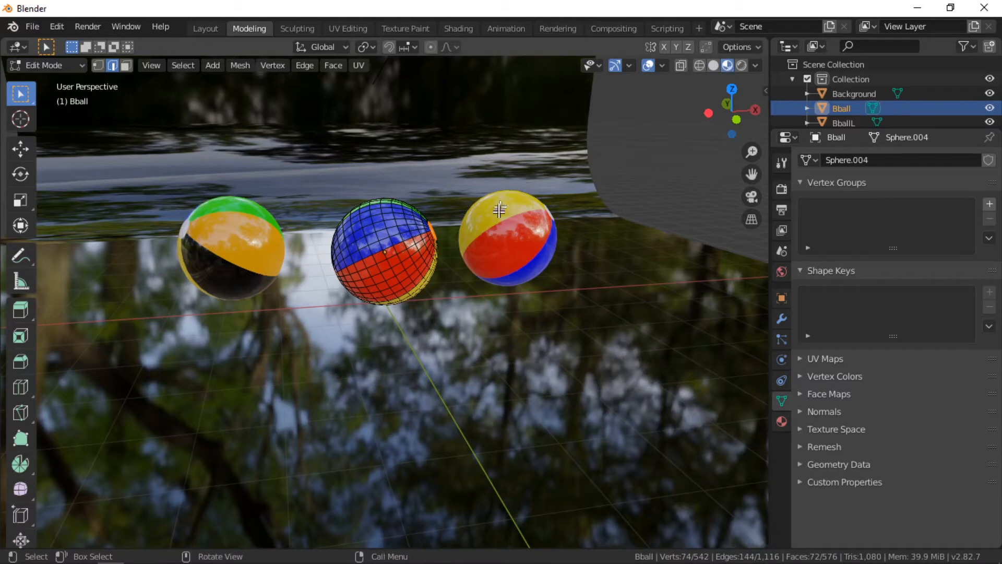
{"action": "scroll", "coordinate": [499, 213], "scroll_direction": "down", "scroll_amount": 2}
{"action": "middle_click_drag", "start_coordinate": [499, 214], "coordinate": [458, 217]}
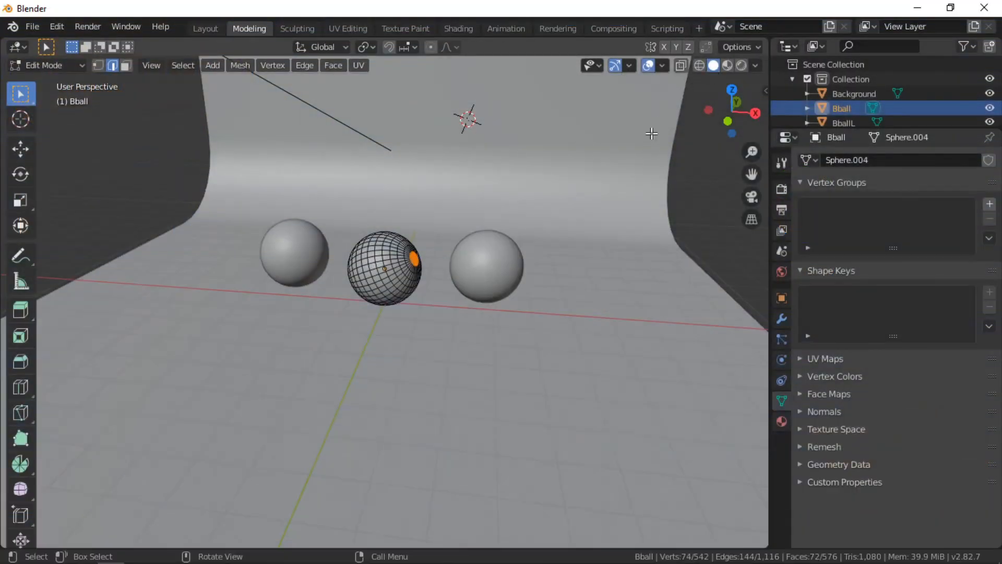
{"action": "key", "text": "Tab"}
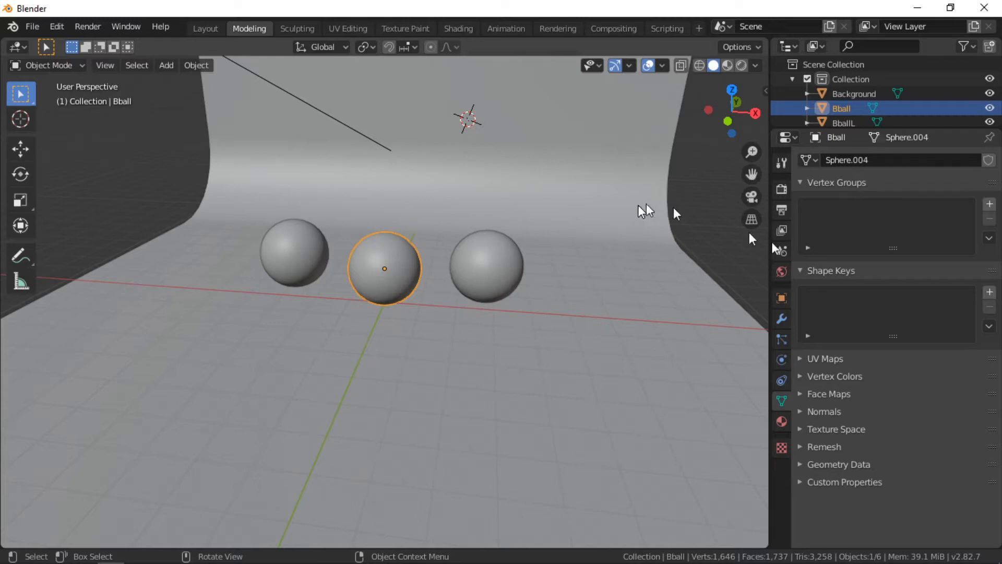
- Add a Cloth modifier to the middle ball, Bball
{"action": "left_click", "coordinate": [783, 319]}
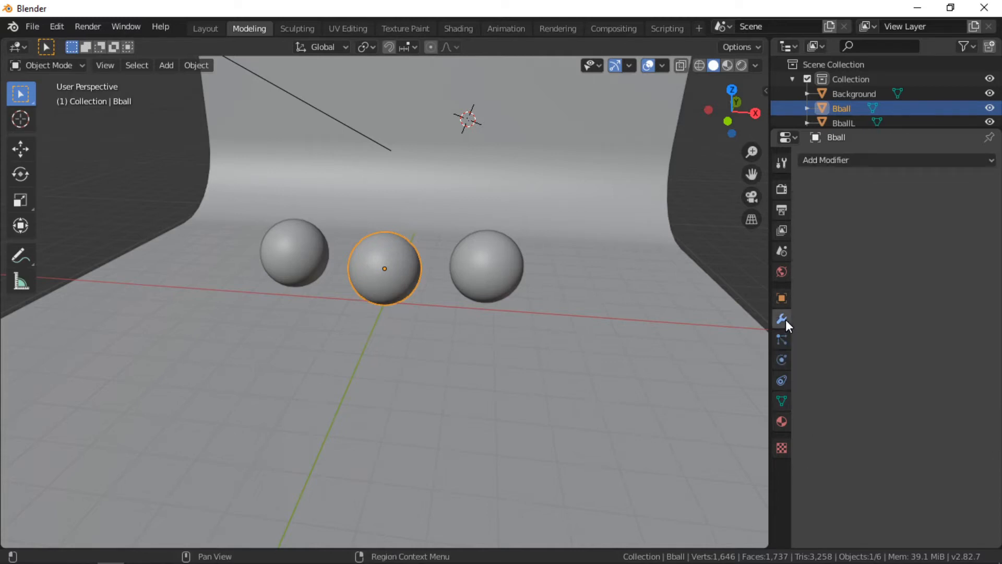
{"action": "left_click", "coordinate": [867, 156]}
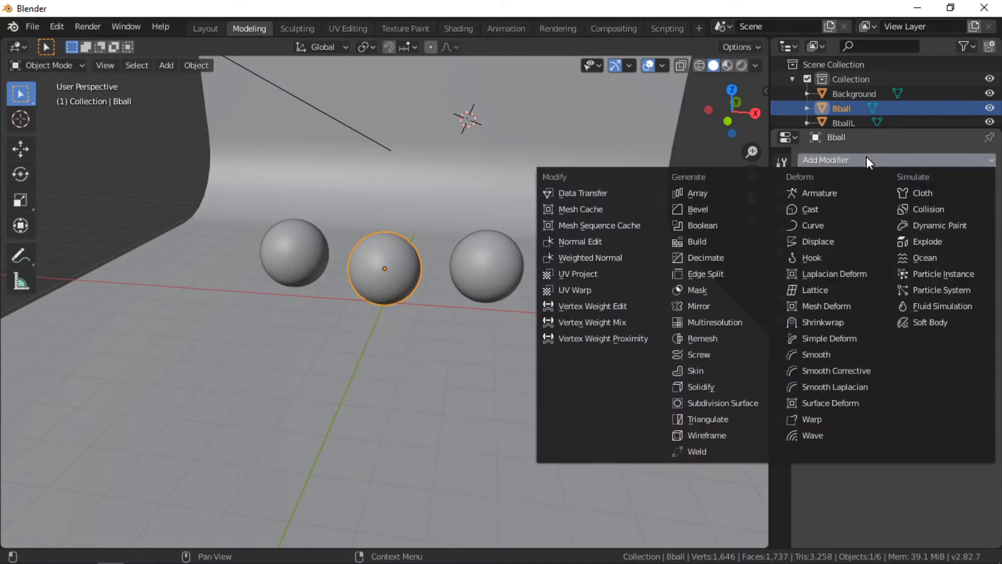
{"action": "left_click", "coordinate": [947, 192]}
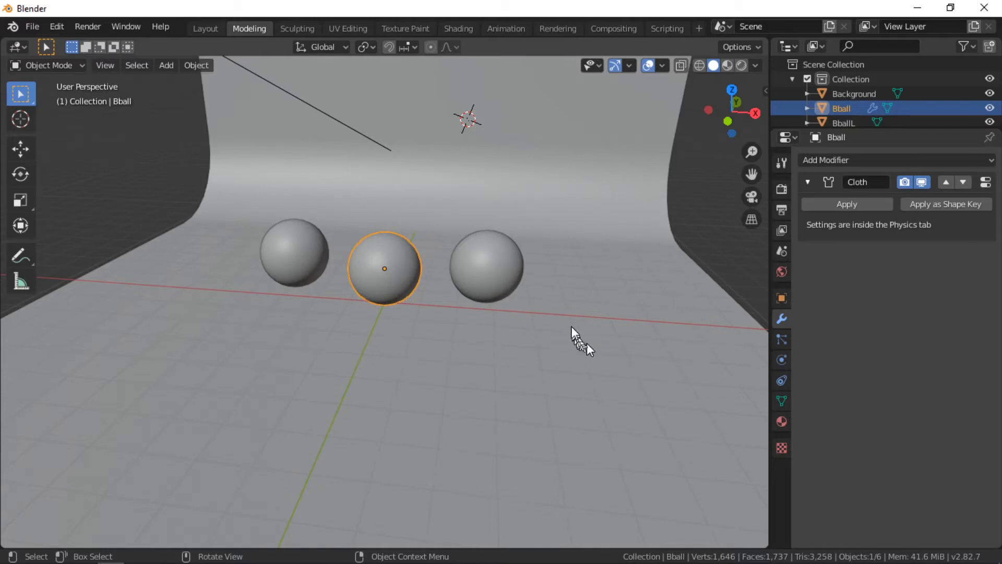
- Enable Collision physics on the Background backdrop
{"action": "left_click", "coordinate": [592, 218]}
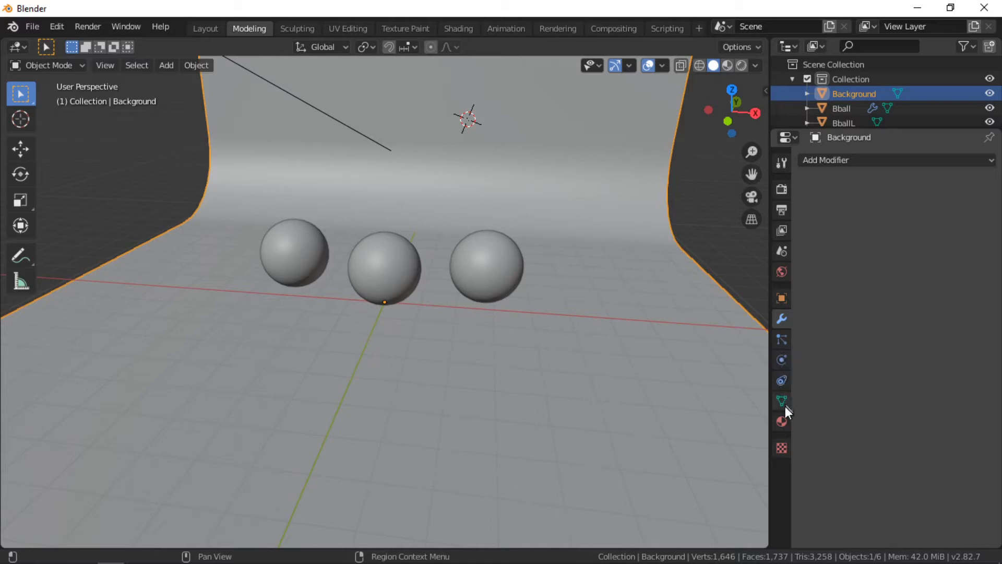
{"action": "left_click", "coordinate": [782, 359]}
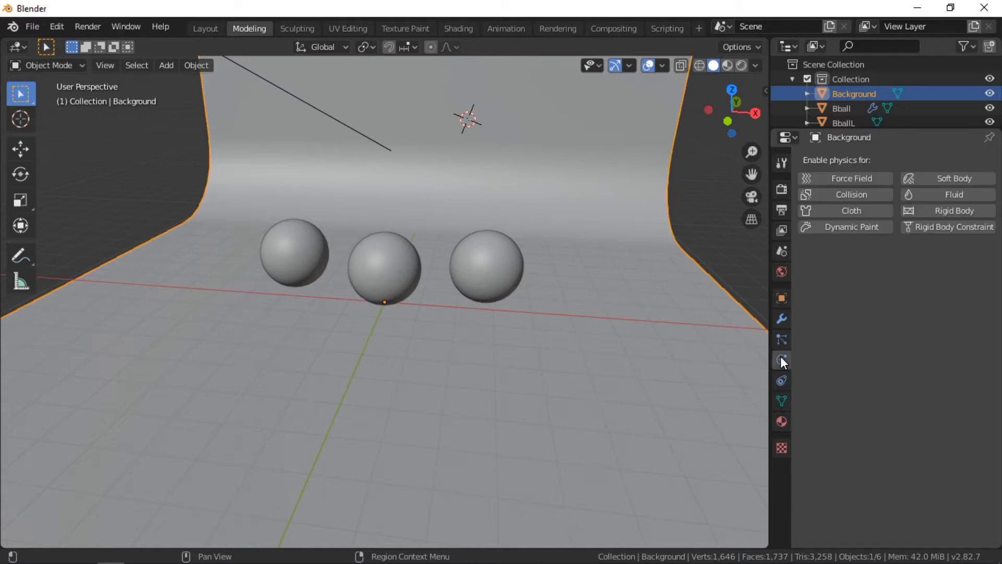
{"action": "left_click", "coordinate": [867, 197]}
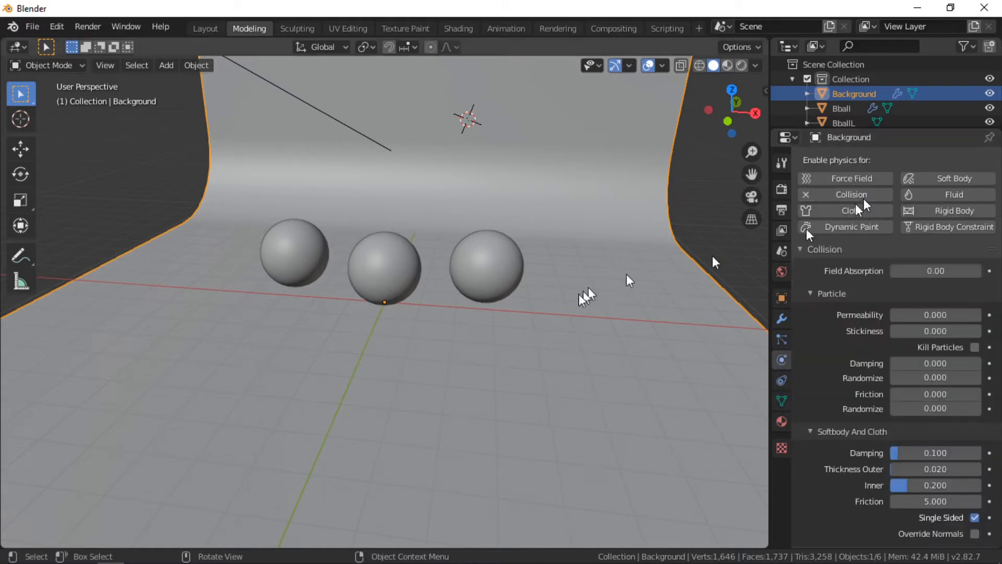
- Enable Pressure in the cloth physics settings of the middle ball, Bball
{"action": "left_click", "coordinate": [374, 274]}
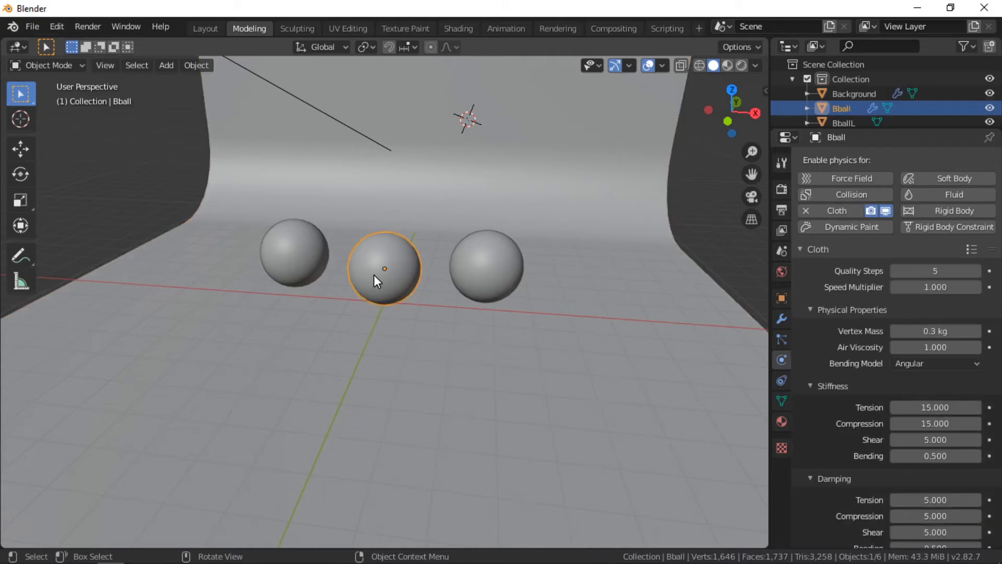
{"action": "middle_click_drag", "start_coordinate": [392, 333], "coordinate": [408, 312]}
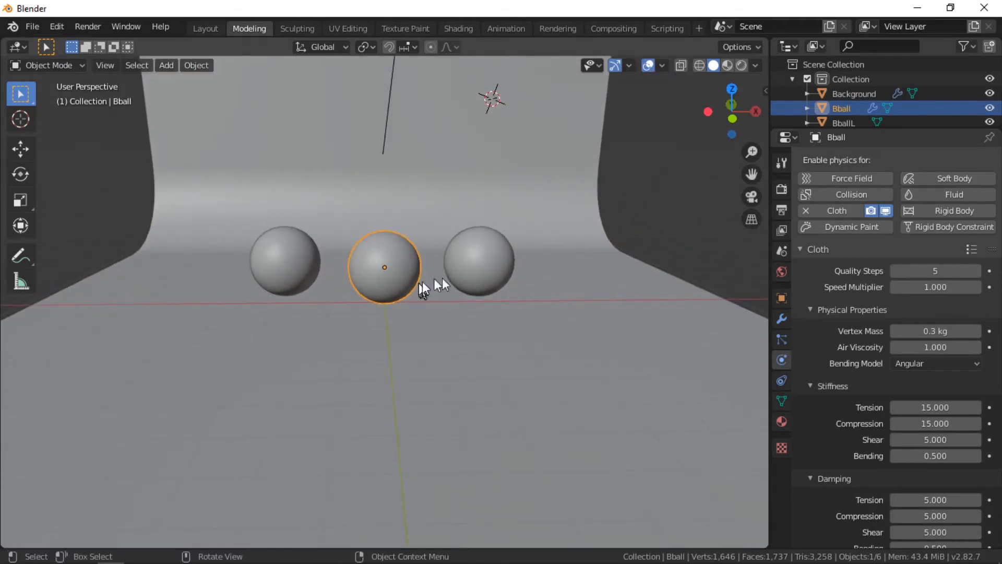
{"action": "scroll", "coordinate": [859, 376], "scroll_direction": "down", "scroll_amount": 3}
{"action": "scroll", "coordinate": [858, 380], "scroll_direction": "down", "scroll_amount": 3}
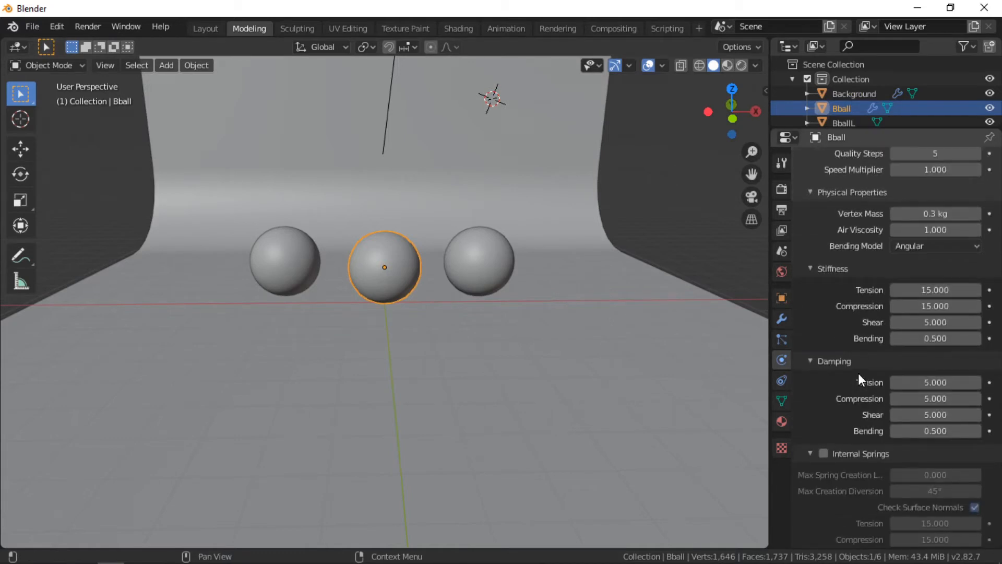
{"action": "scroll", "coordinate": [858, 372], "scroll_direction": "down", "scroll_amount": 9}
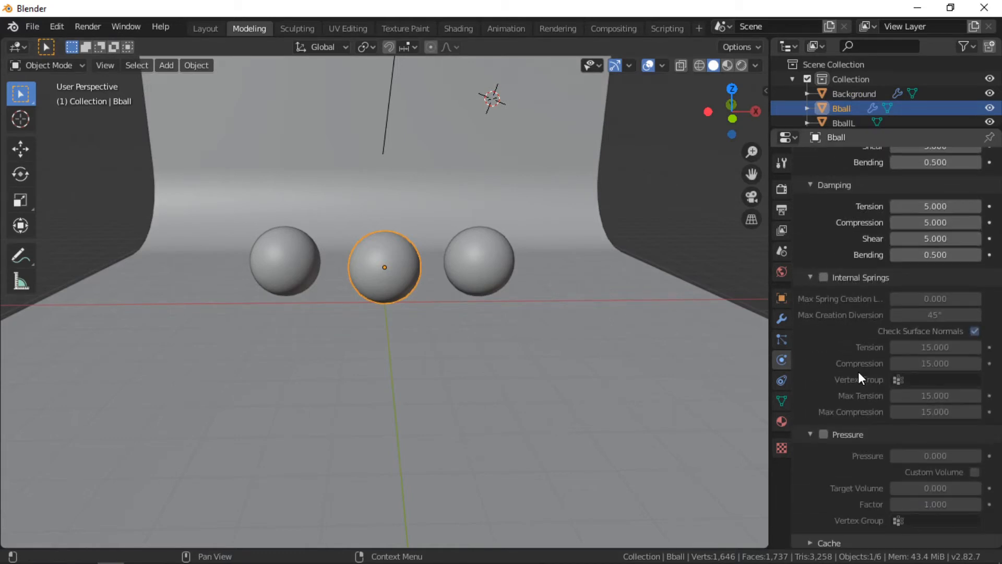
{"action": "scroll", "coordinate": [859, 377], "scroll_direction": "down", "scroll_amount": 4}
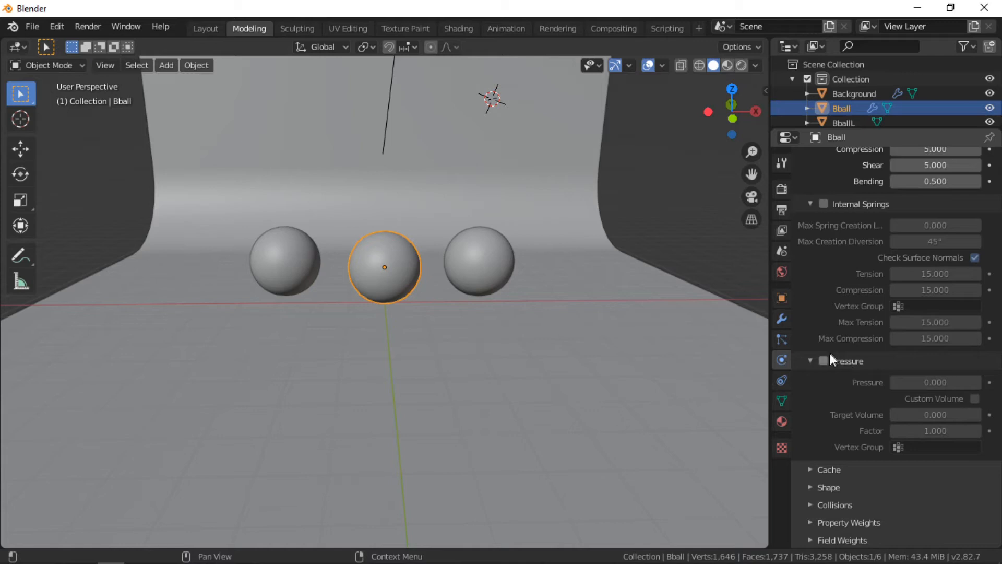
{"action": "left_click", "coordinate": [824, 361]}
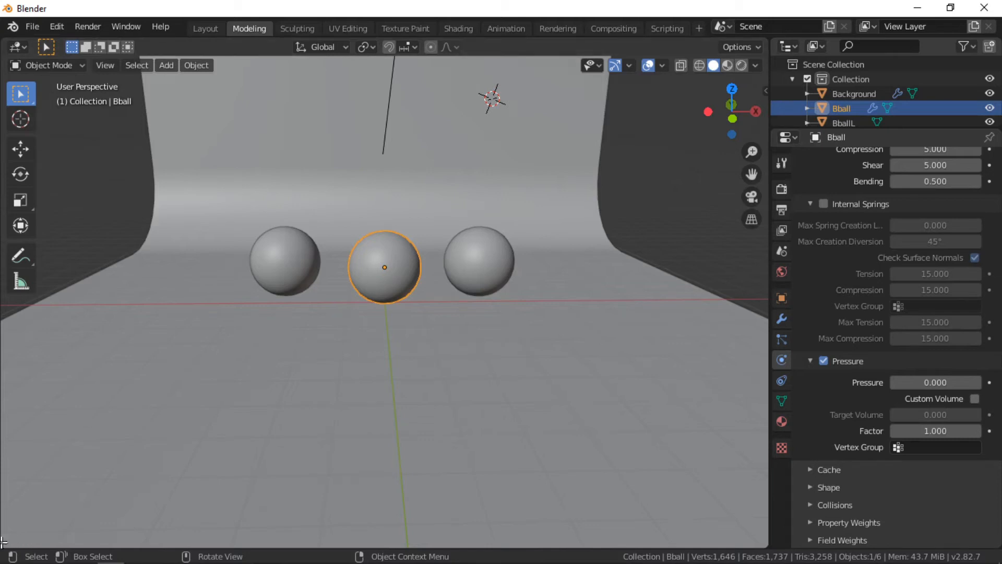
- Split off a narrow area below the 3D viewport and make it a Timeline editor
{"action": "left_click_drag", "start_coordinate": [3, 544], "coordinate": [26, 488]}
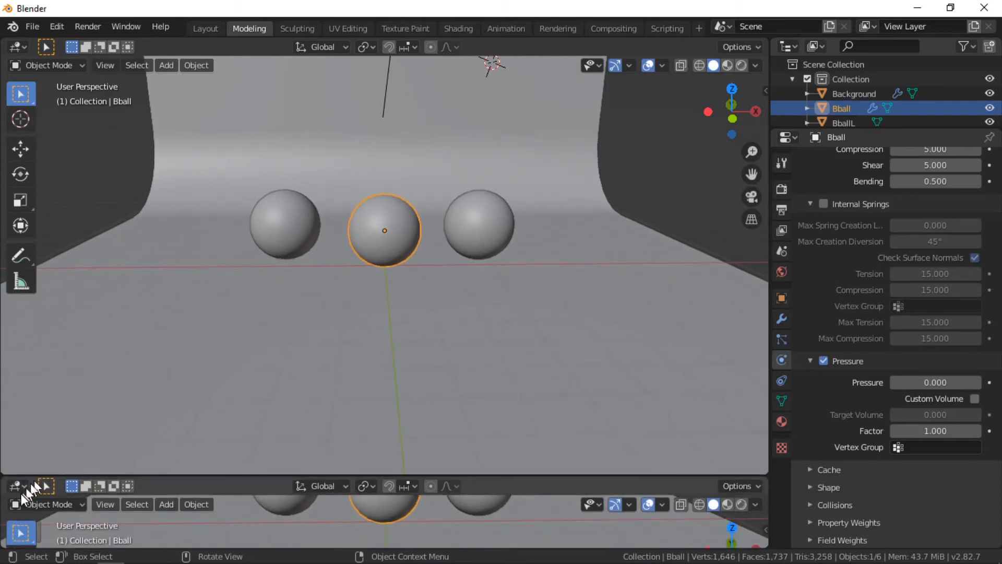
{"action": "left_click", "coordinate": [21, 485]}
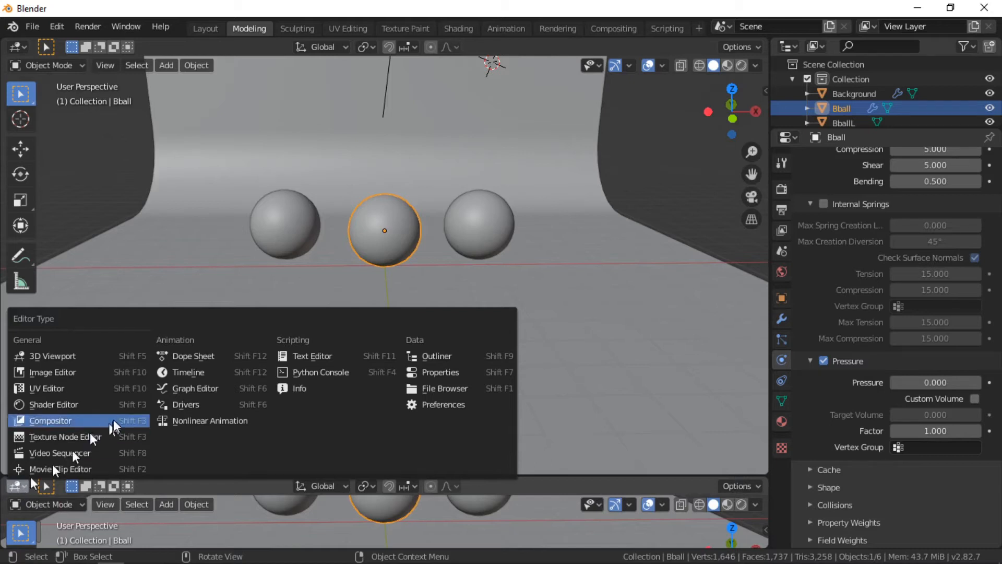
{"action": "left_click", "coordinate": [188, 375]}
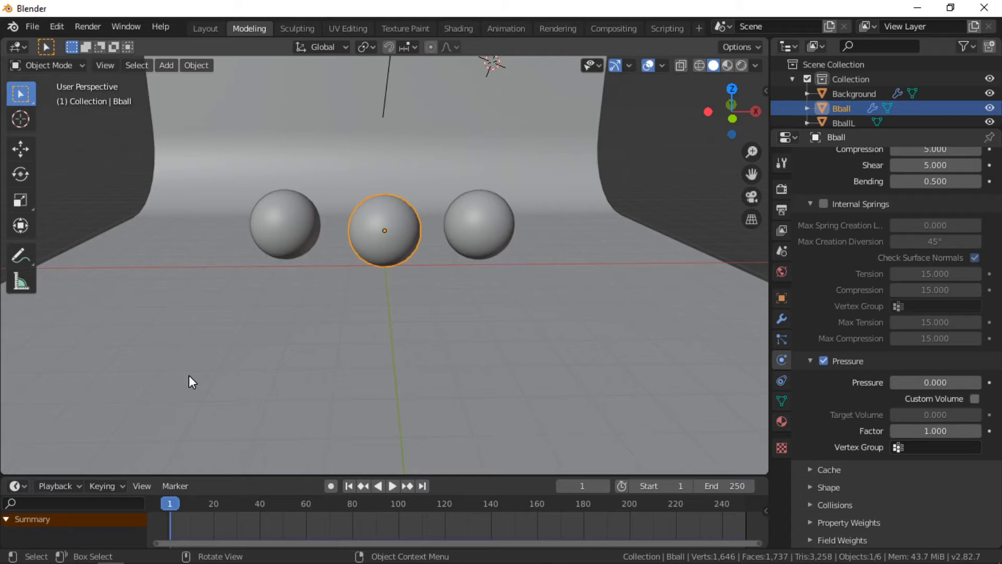
- Set the Simulation Start of the ball's cloth cache to frame 20
{"action": "left_click", "coordinate": [813, 470]}
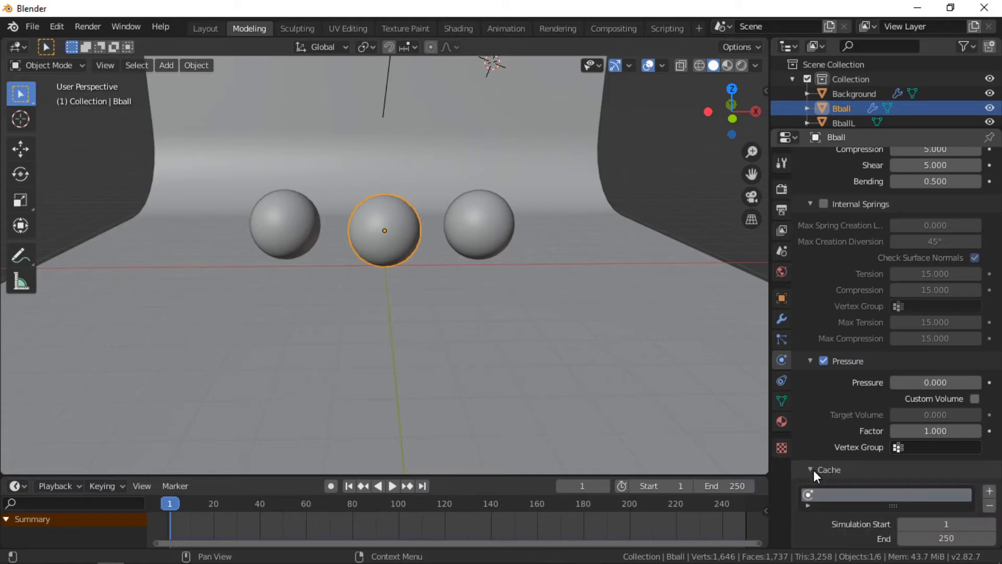
{"action": "left_click", "coordinate": [960, 524]}
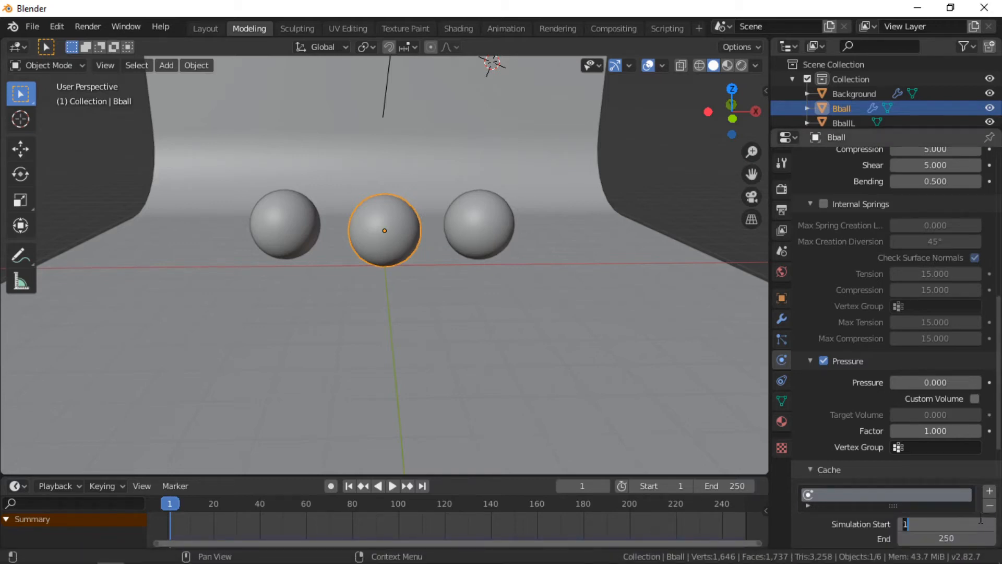
{"action": "type", "text": "20"}
{"action": "key", "text": "Return"}
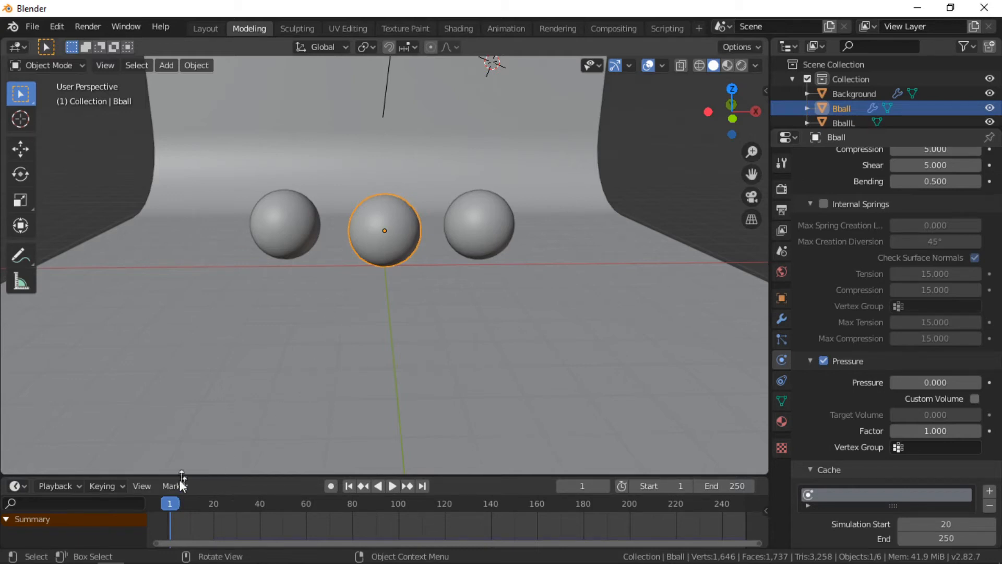
- Play the animation briefly and stop it with the current frame set to 21
{"action": "key", "text": "space"}
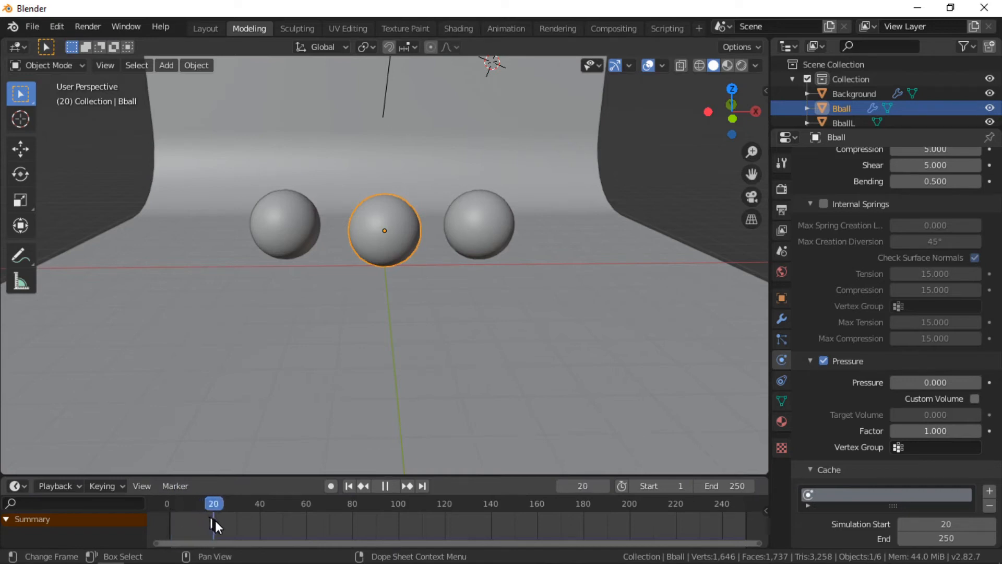
{"action": "left_click_drag", "start_coordinate": [218, 524], "coordinate": [216, 524]}
{"action": "key", "text": "space"}
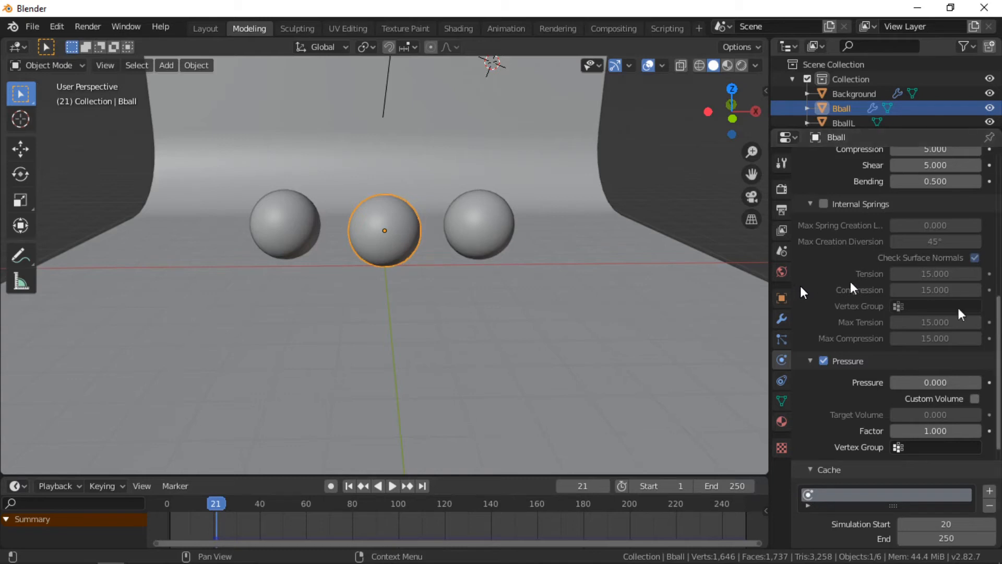
- Set the ball's cloth Pressure to -20 and insert a keyframe for it at frame 21
{"action": "scroll", "coordinate": [992, 349], "scroll_direction": "up", "scroll_amount": 4}
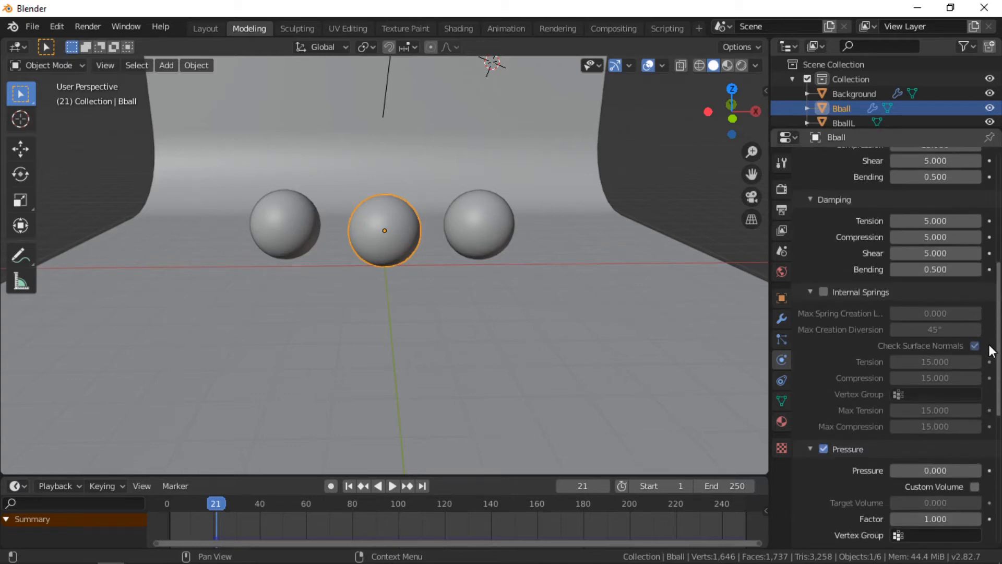
{"action": "scroll", "coordinate": [990, 351], "scroll_direction": "down", "scroll_amount": 2}
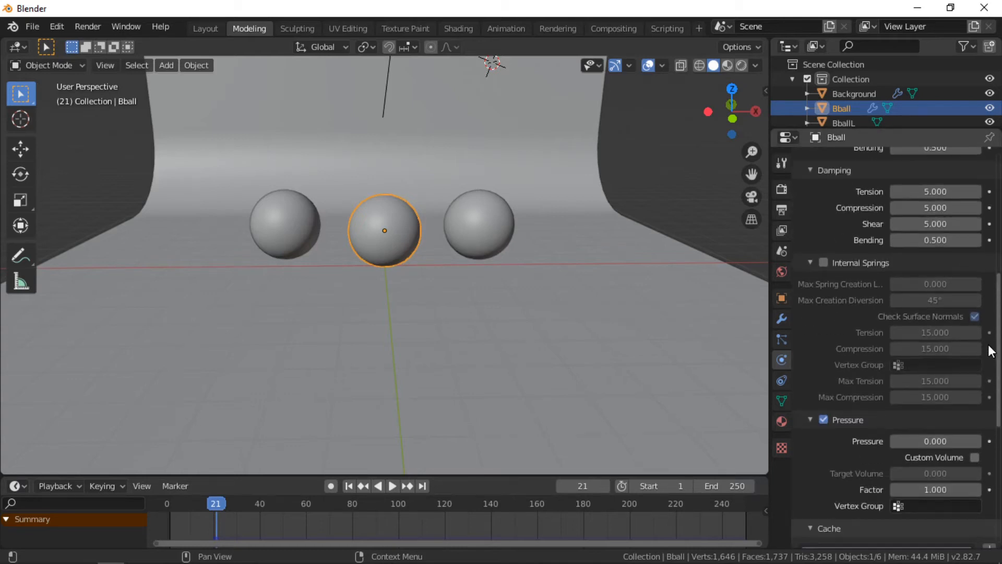
{"action": "left_click", "coordinate": [921, 441]}
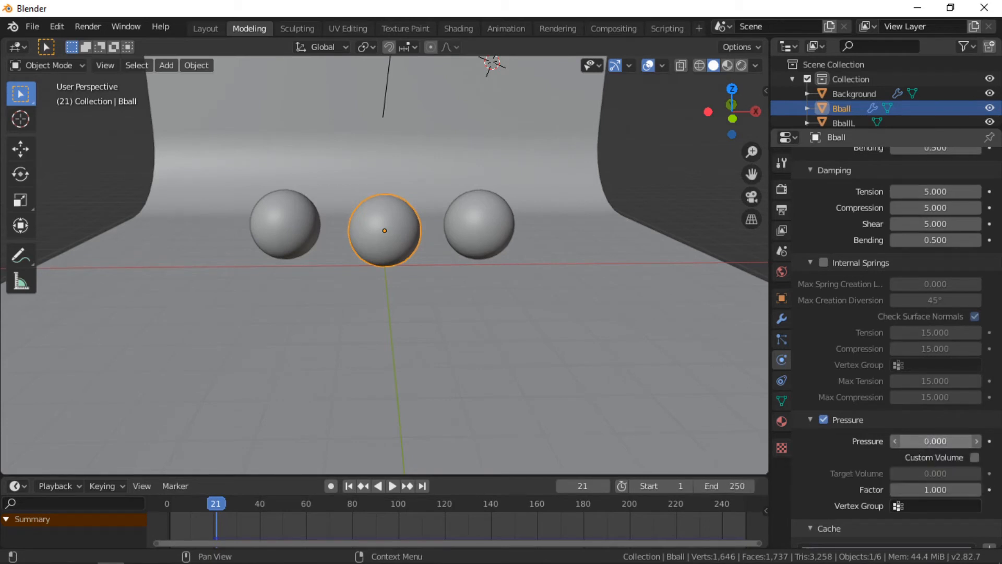
{"action": "type", "text": "0.0"}
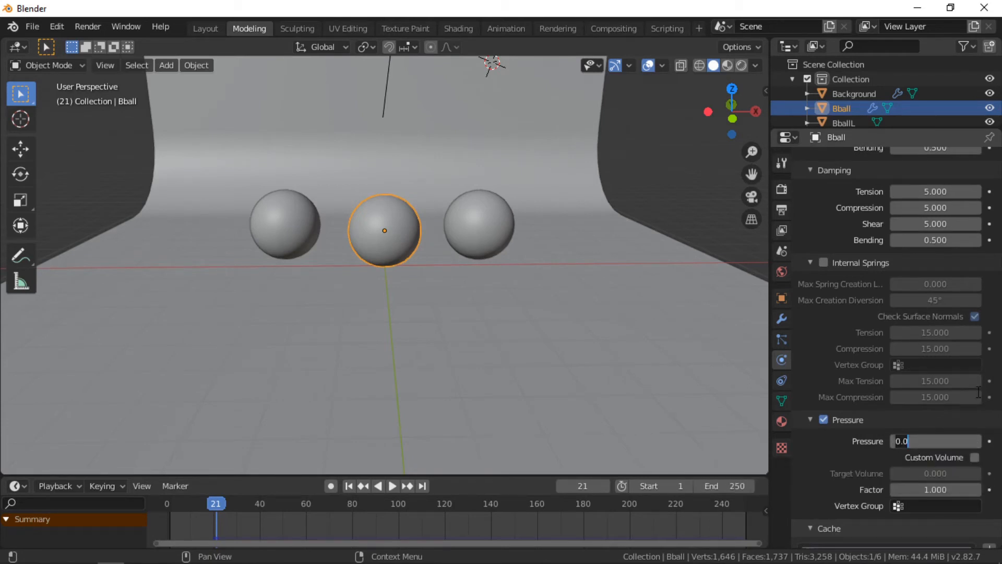
{"action": "key", "text": "BackSpace"}
{"action": "key", "text": "BackSpace"}
{"action": "key", "text": "BackSpace"}
{"action": "key", "text": "Return"}
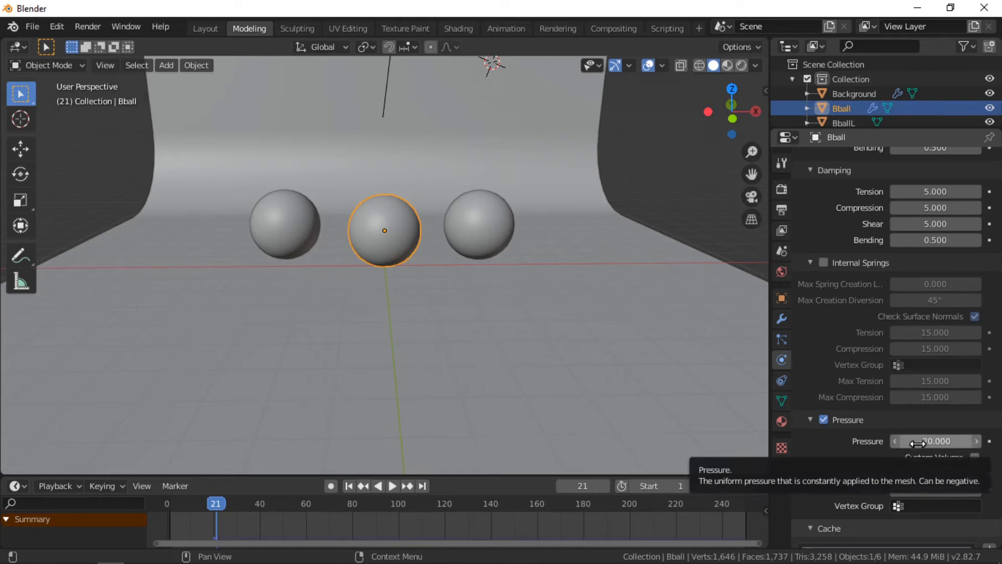
{"action": "key", "text": "i"}
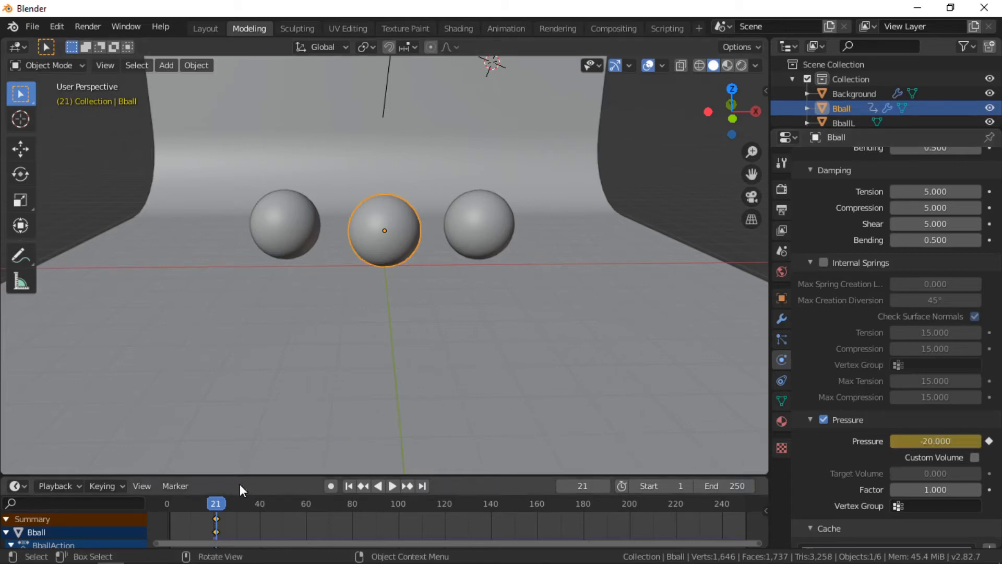
- Insert a second keyframe for the middle ball's cloth Pressure of -20 at frame 40
{"action": "key", "text": "space"}
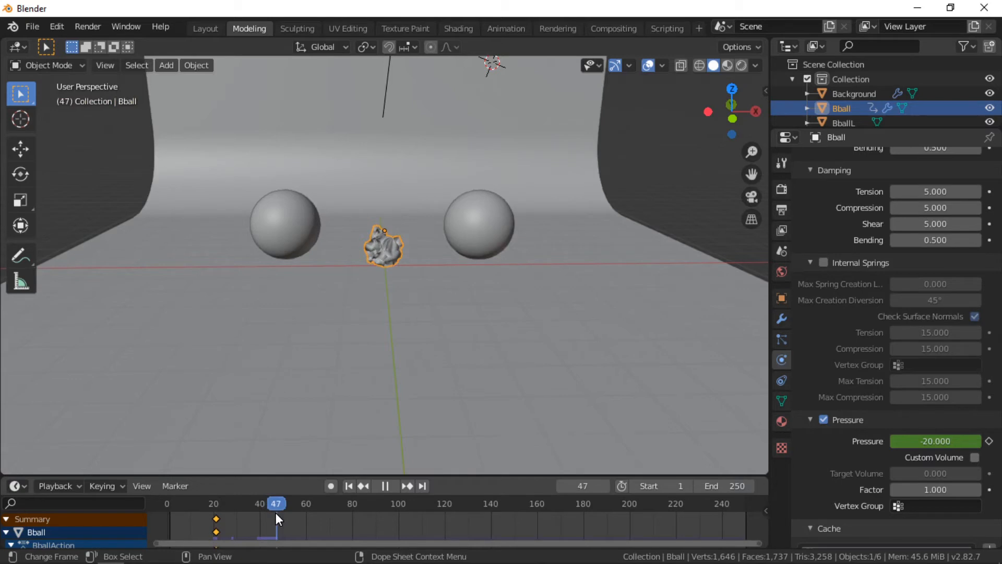
{"action": "left_click_drag", "start_coordinate": [275, 513], "coordinate": [259, 508]}
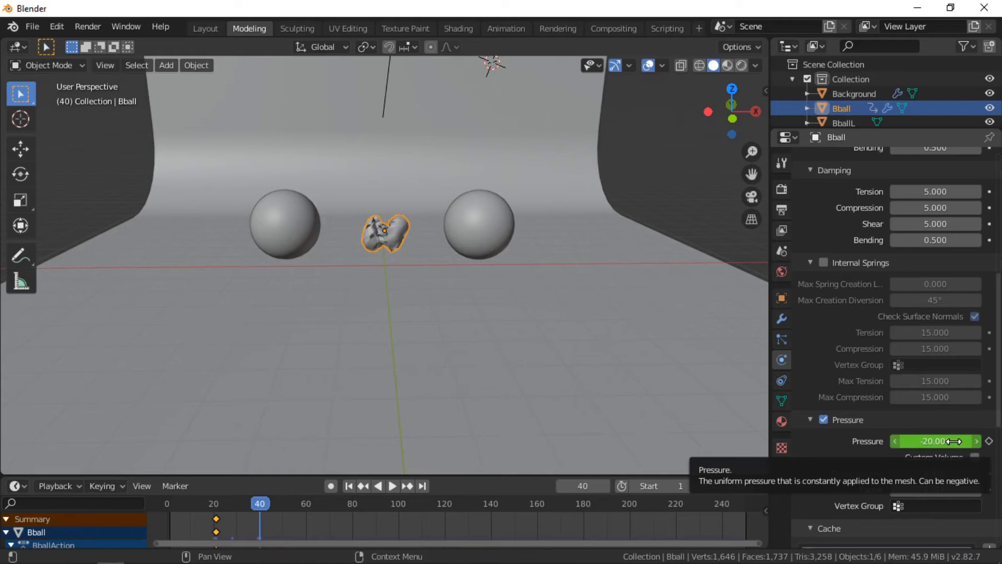
{"action": "key", "text": "i"}
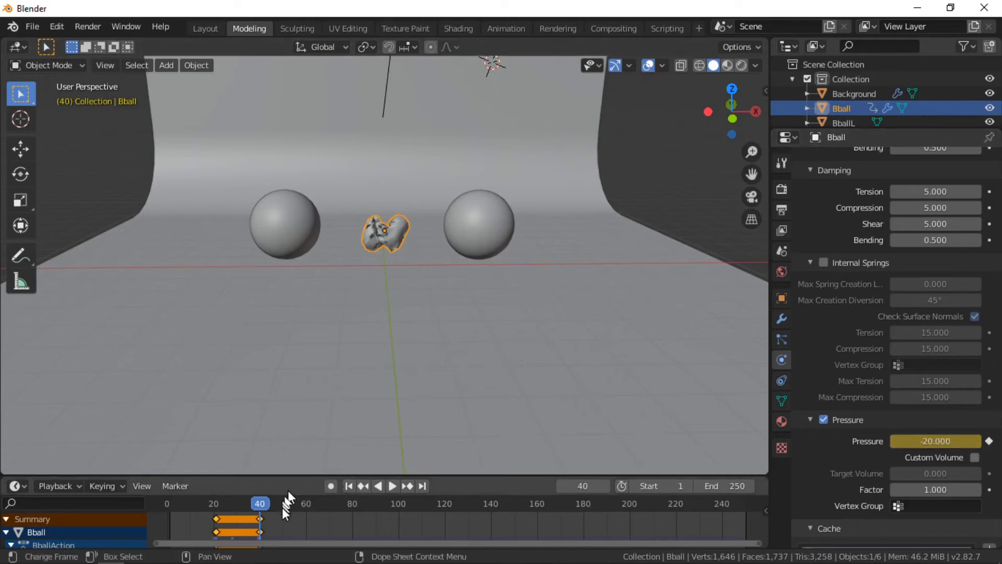
- Set the middle ball's cloth Pressure to 20 with a keyframe at frame 180, and play back the animation
{"action": "key", "text": "space"}
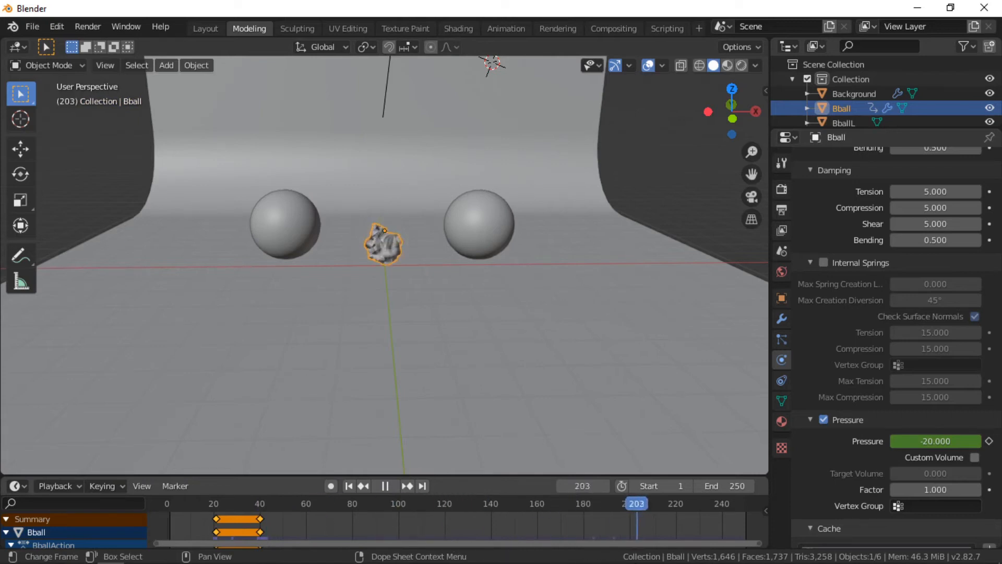
{"action": "left_click_drag", "start_coordinate": [637, 543], "coordinate": [585, 543]}
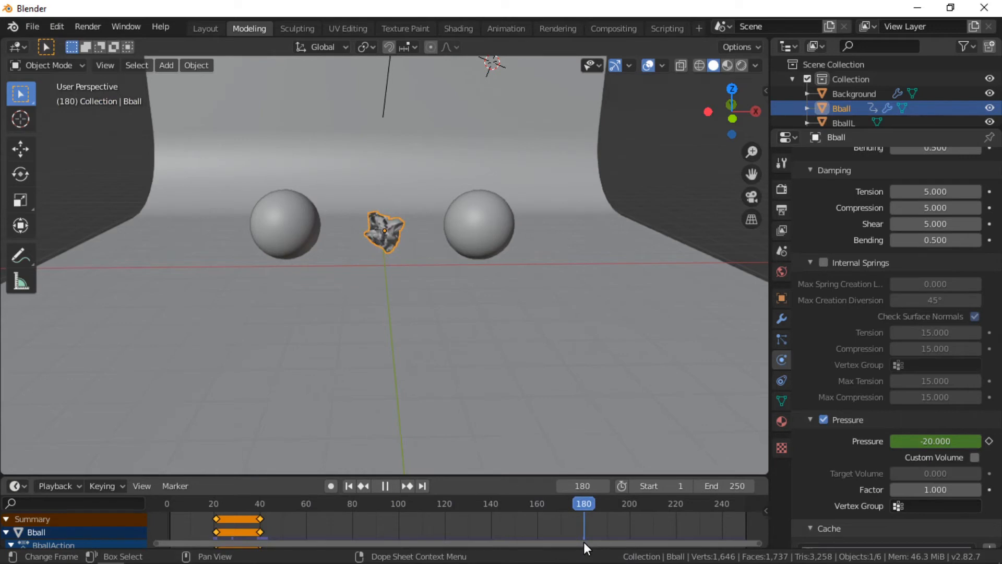
{"action": "key", "text": "space"}
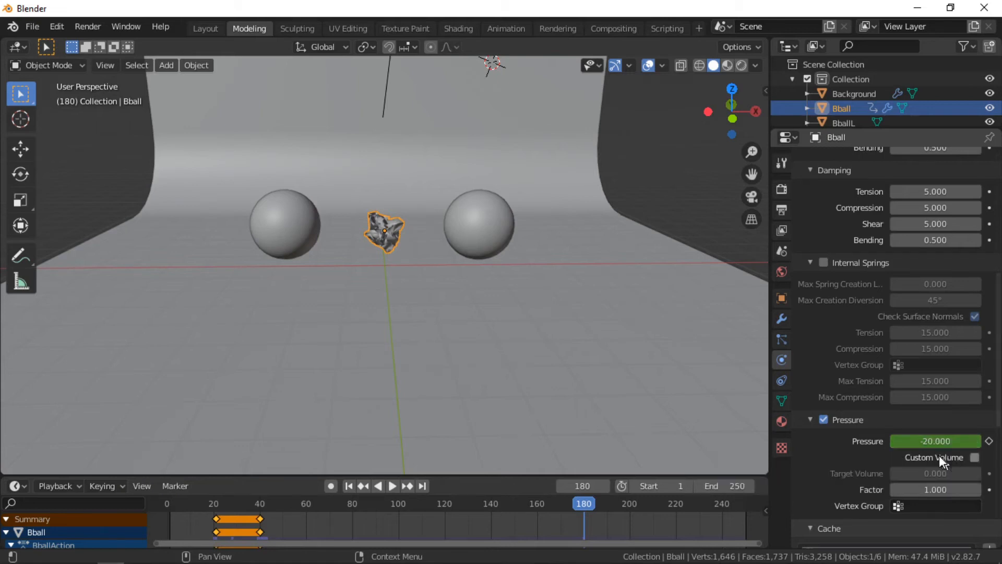
{"action": "left_click", "coordinate": [941, 441]}
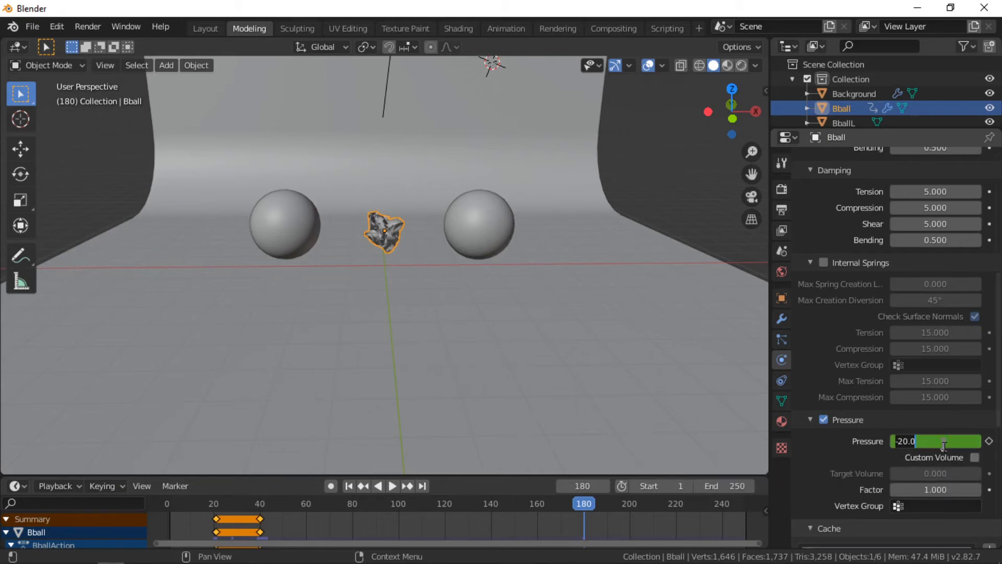
{"action": "type", "text": "20"}
{"action": "key", "text": "Return"}
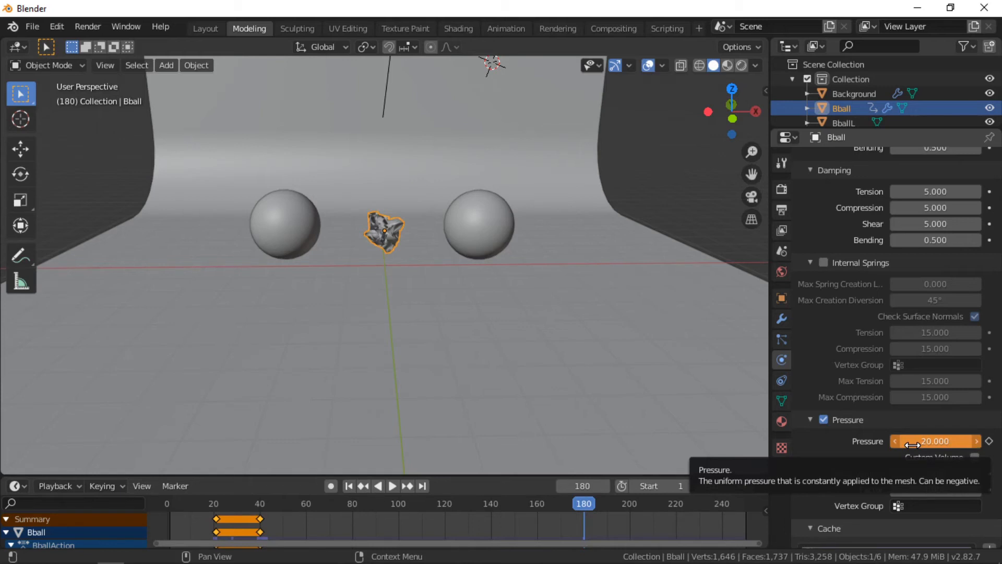
{"action": "key", "text": "i"}
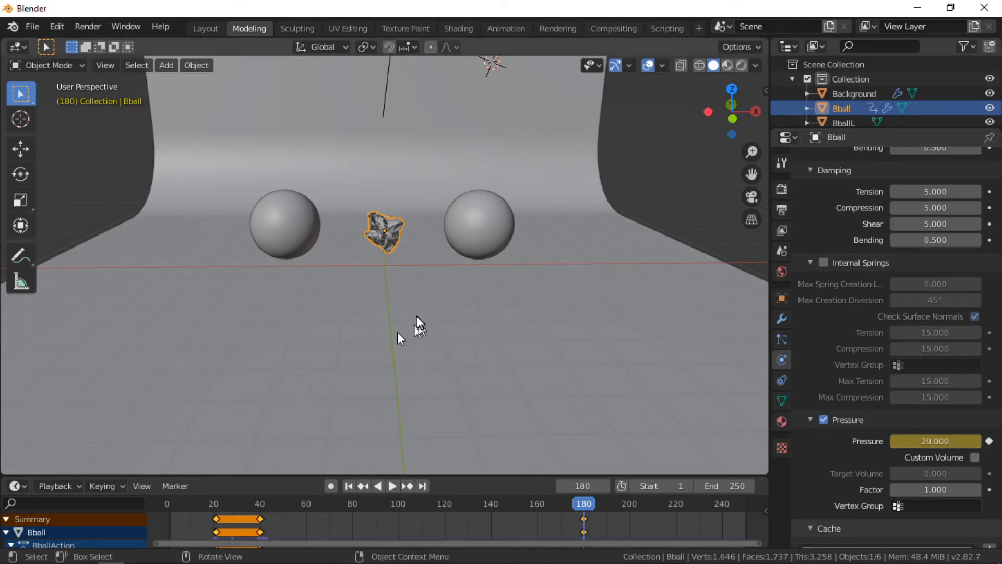
{"action": "left_click", "coordinate": [391, 486]}
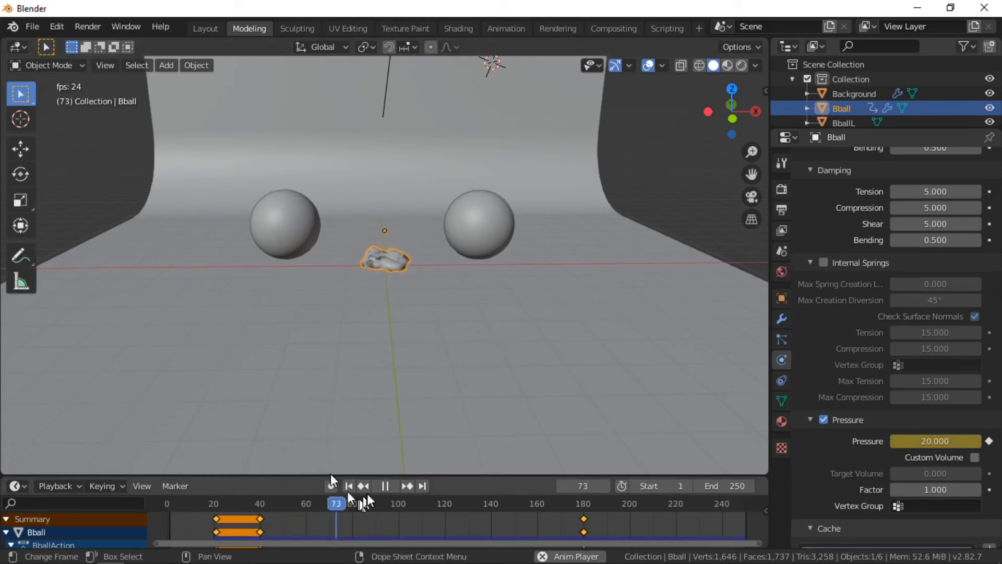
{"action": "left_click", "coordinate": [384, 486]}
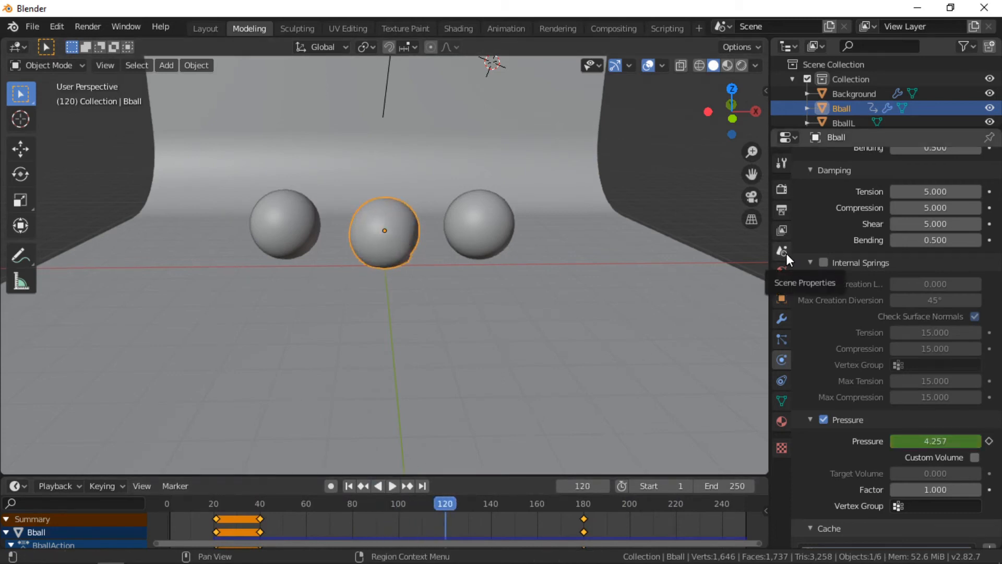
- Set the middle ball's cloth Stiffness Tension to 5 and replay the animation to check the deflating and inflating
{"action": "scroll", "coordinate": [816, 306], "scroll_direction": "up", "scroll_amount": 4}
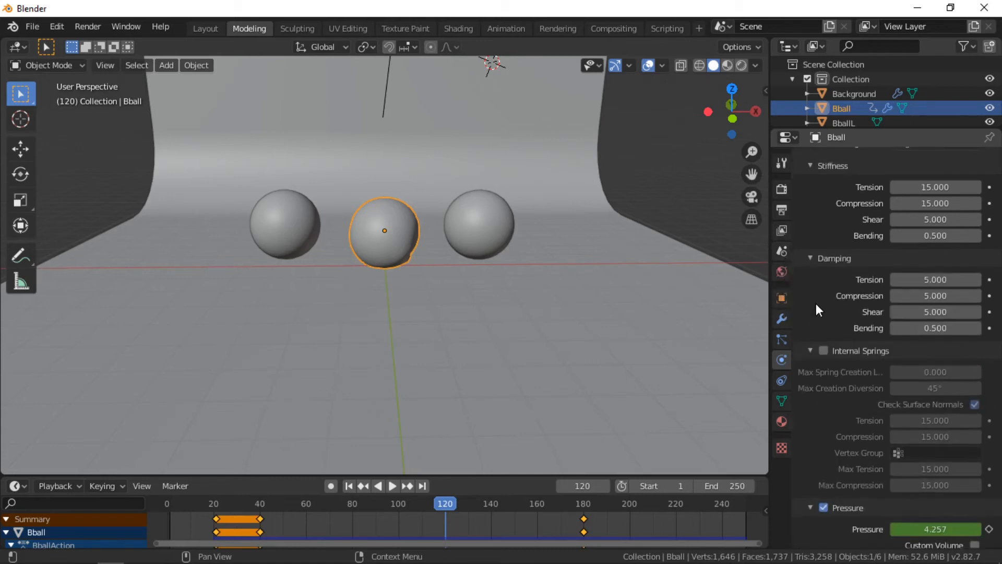
{"action": "scroll", "coordinate": [815, 303], "scroll_direction": "up", "scroll_amount": 3}
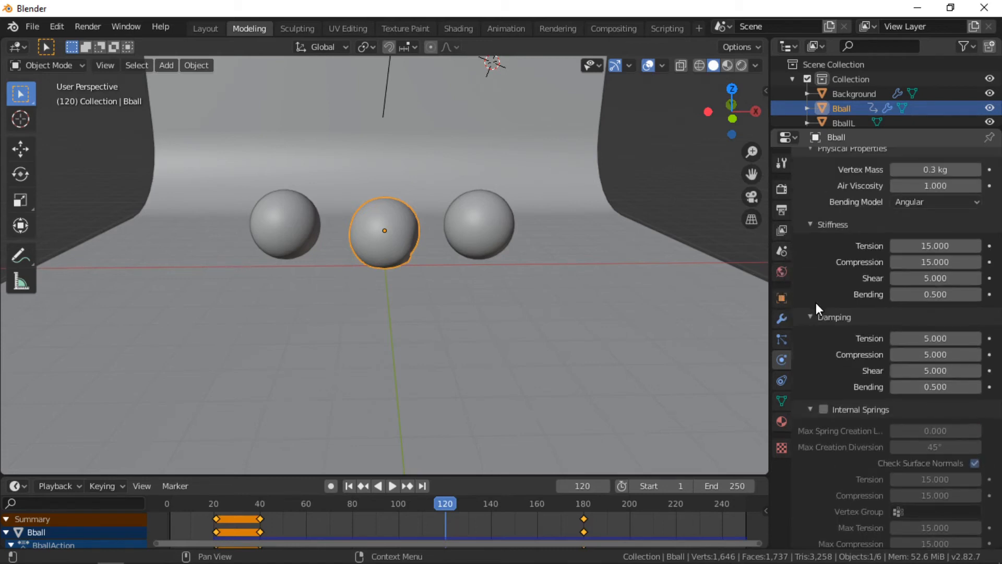
{"action": "left_click", "coordinate": [930, 245]}
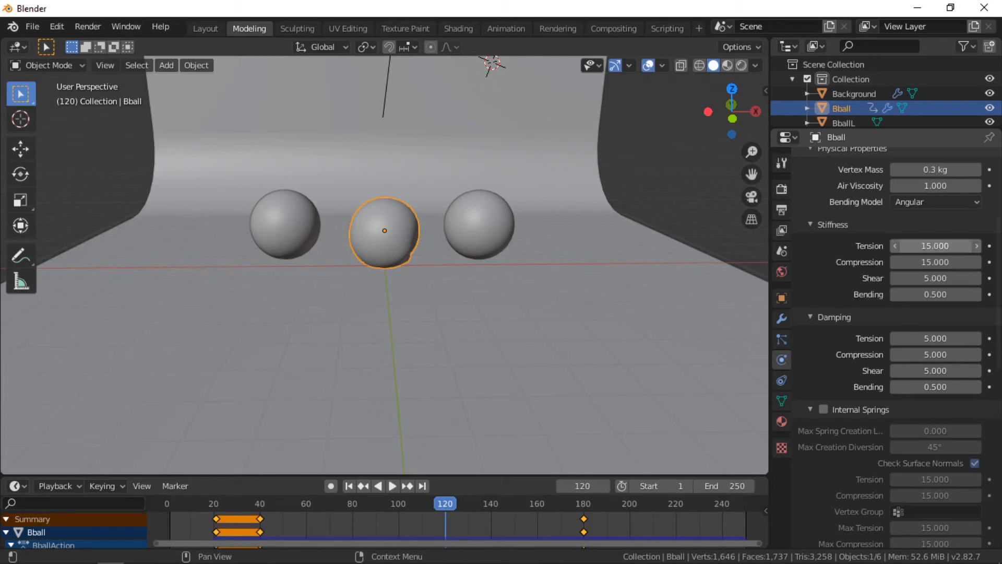
{"action": "type", "text": "15.0"}
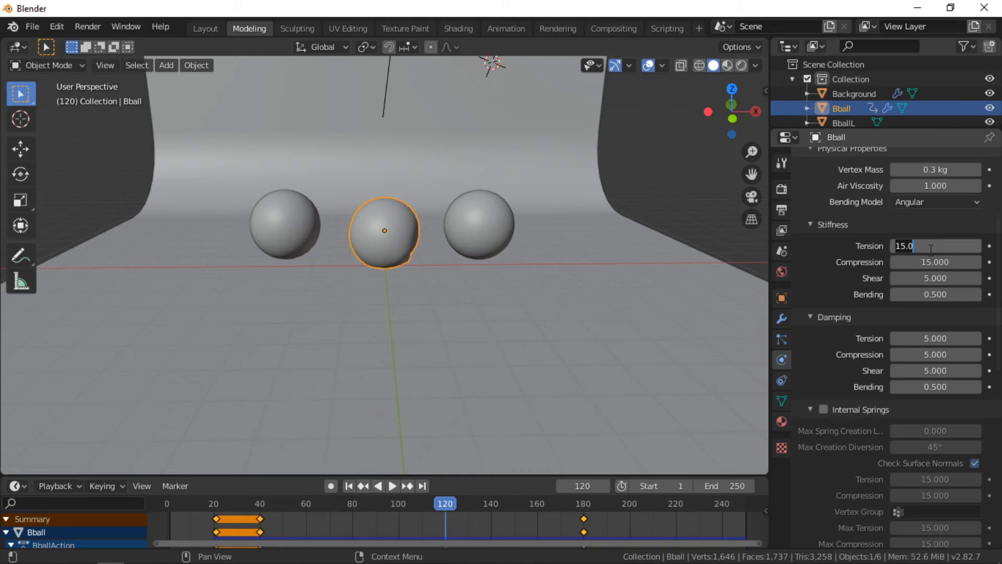
{"action": "type", "text": "5"}
{"action": "key", "text": "Return"}
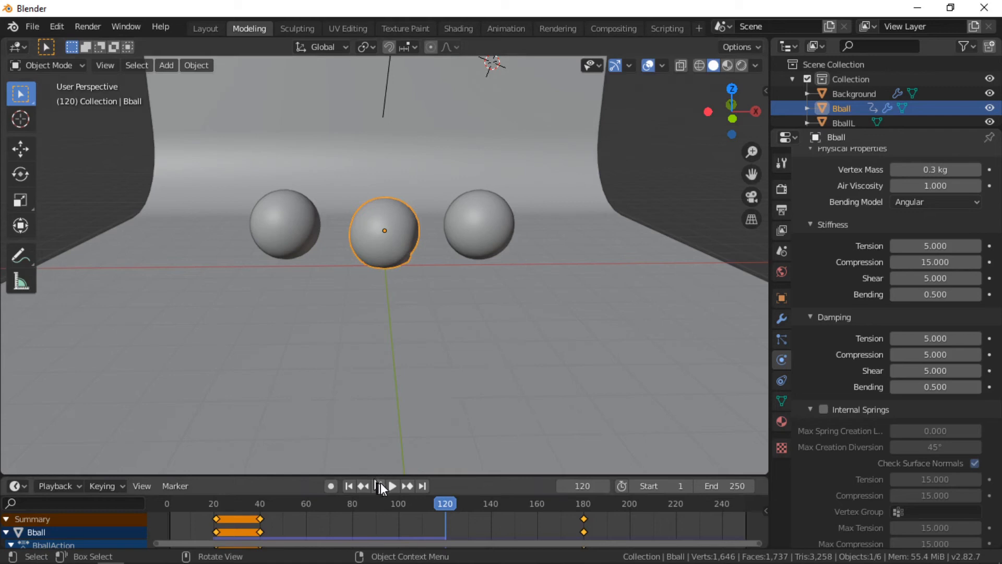
{"action": "left_click", "coordinate": [391, 490]}
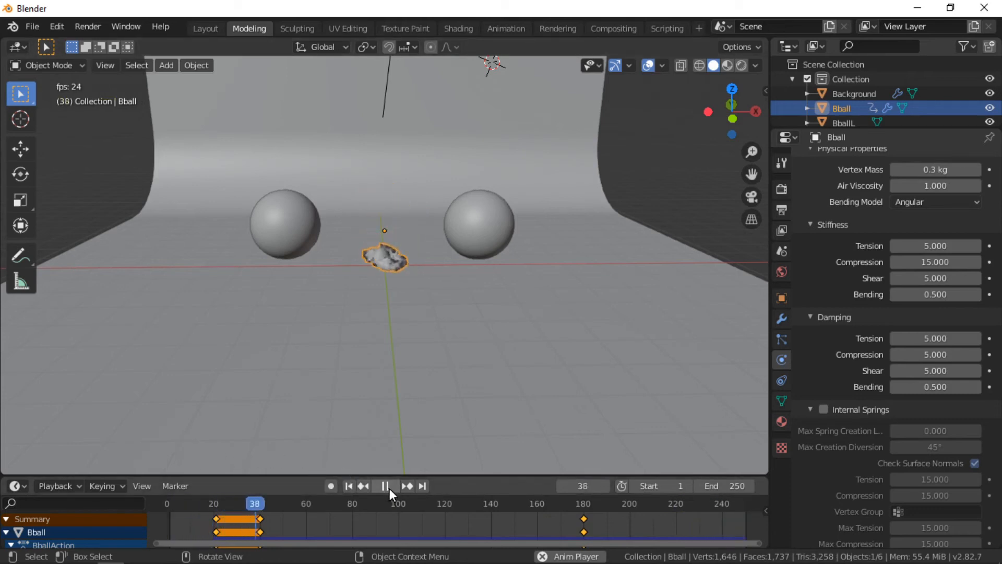
{"action": "left_click", "coordinate": [384, 486]}
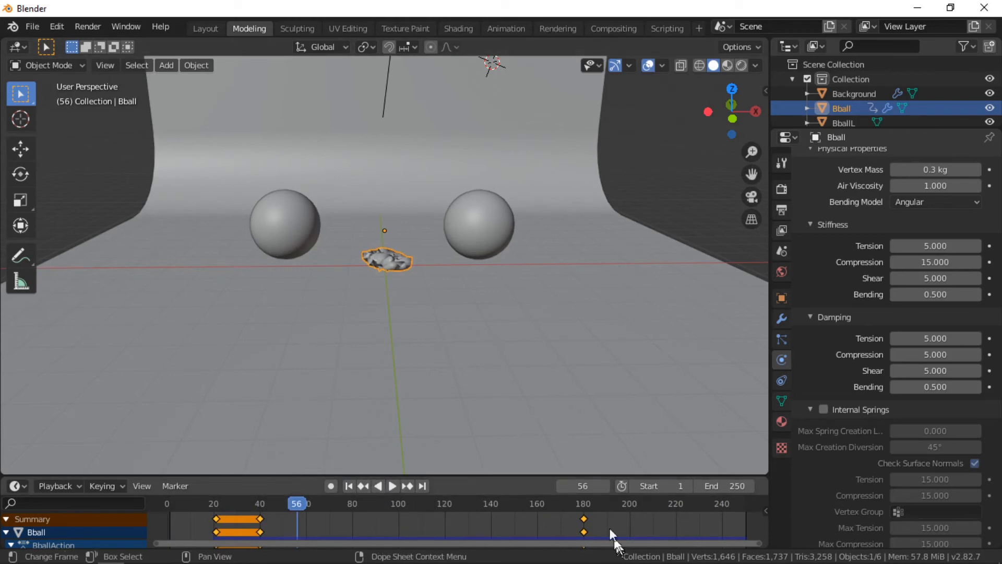
- Enable Cloth physics on the left ball, BballL, and set its cache Simulation Start to frame 20
{"action": "left_click", "coordinate": [285, 221]}
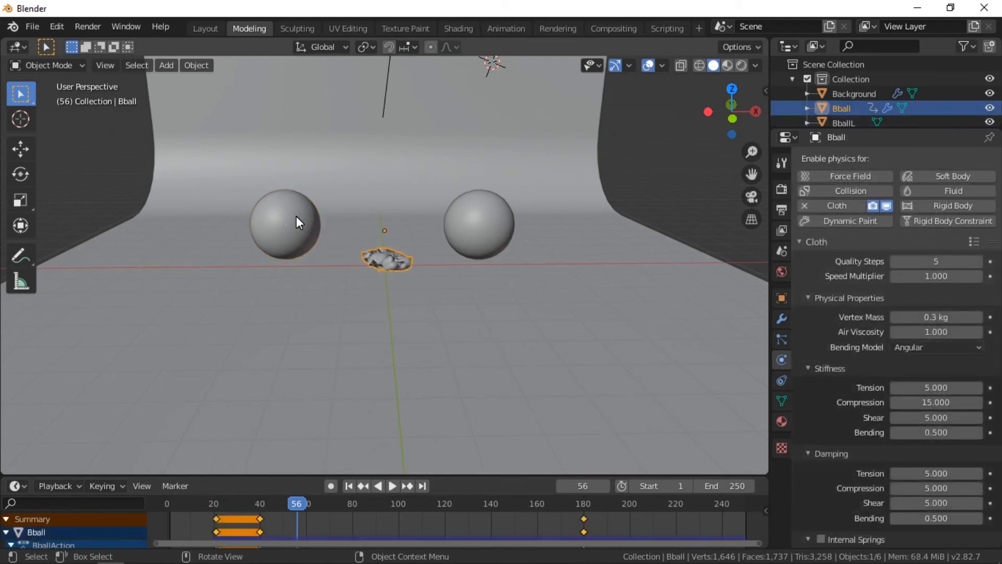
{"action": "left_click", "coordinate": [296, 215]}
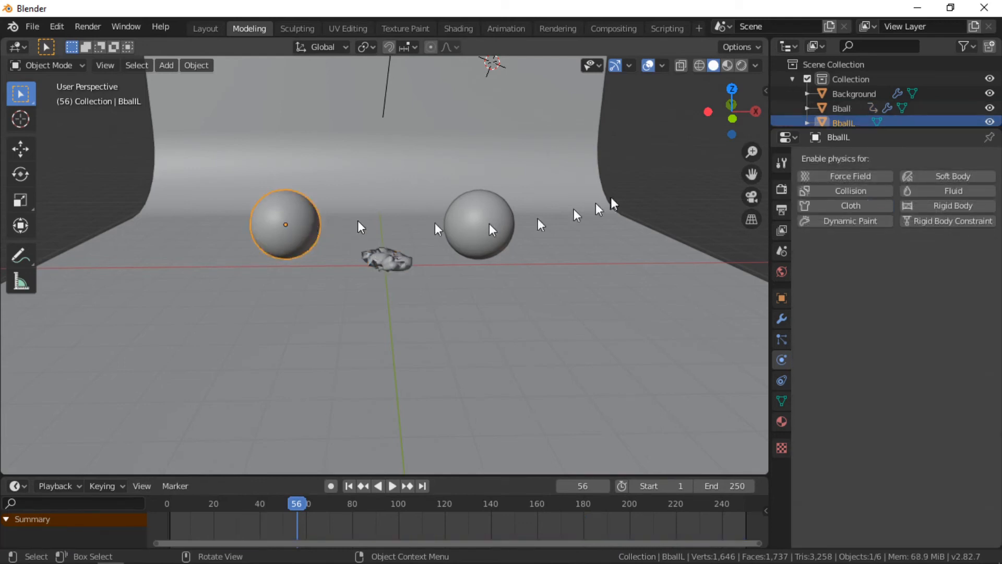
{"action": "left_click", "coordinate": [810, 205]}
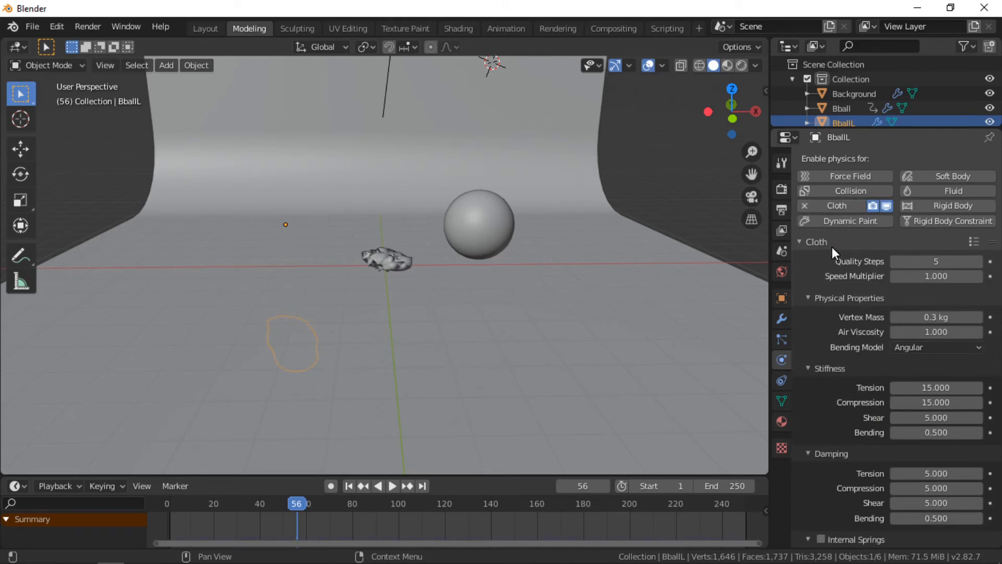
{"action": "scroll", "coordinate": [844, 274], "scroll_direction": "down", "scroll_amount": 10}
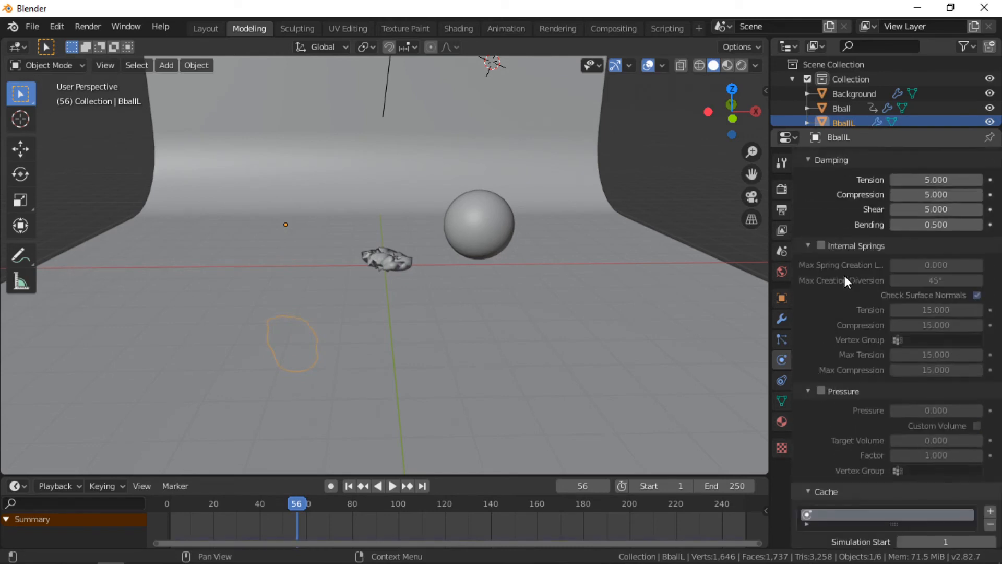
{"action": "scroll", "coordinate": [844, 275], "scroll_direction": "down", "scroll_amount": 8}
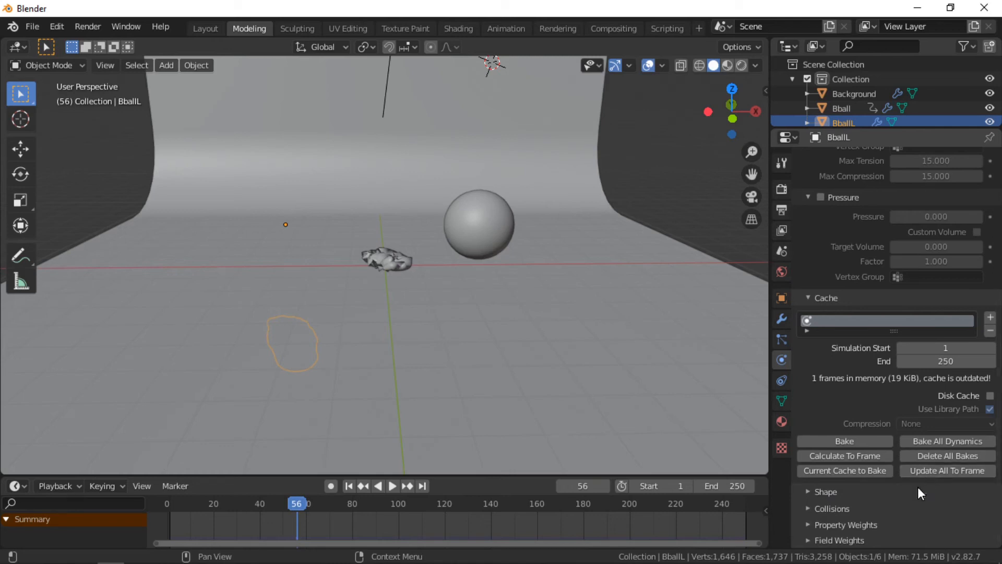
{"action": "left_click", "coordinate": [953, 353]}
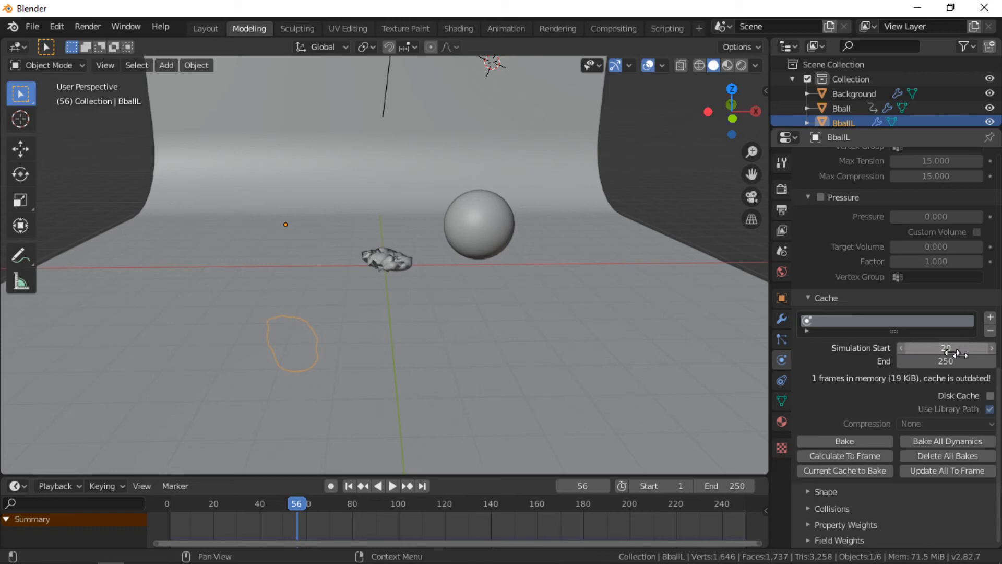
- Enable Pressure on the left ball's cloth, set it to -20 and insert a keyframe for it at frame 23
{"action": "left_click", "coordinate": [820, 198]}
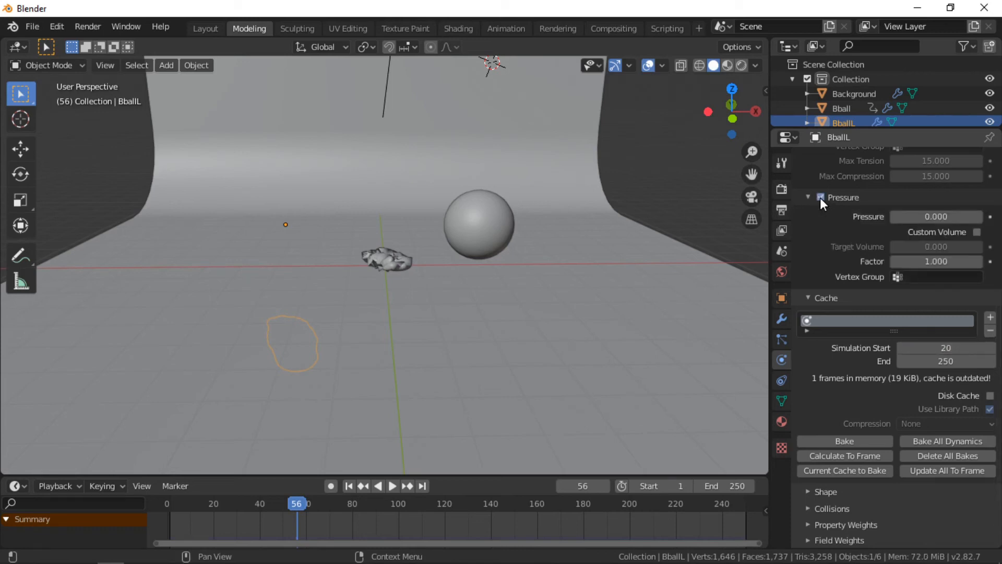
{"action": "left_click_drag", "start_coordinate": [296, 503], "coordinate": [222, 490]}
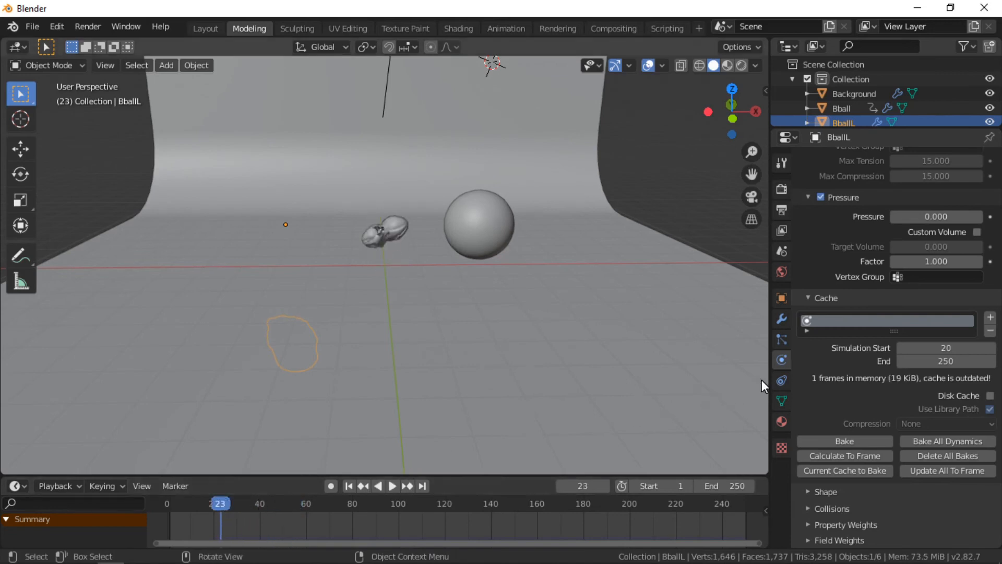
{"action": "left_click", "coordinate": [923, 216]}
{"action": "type", "text": "-20"}
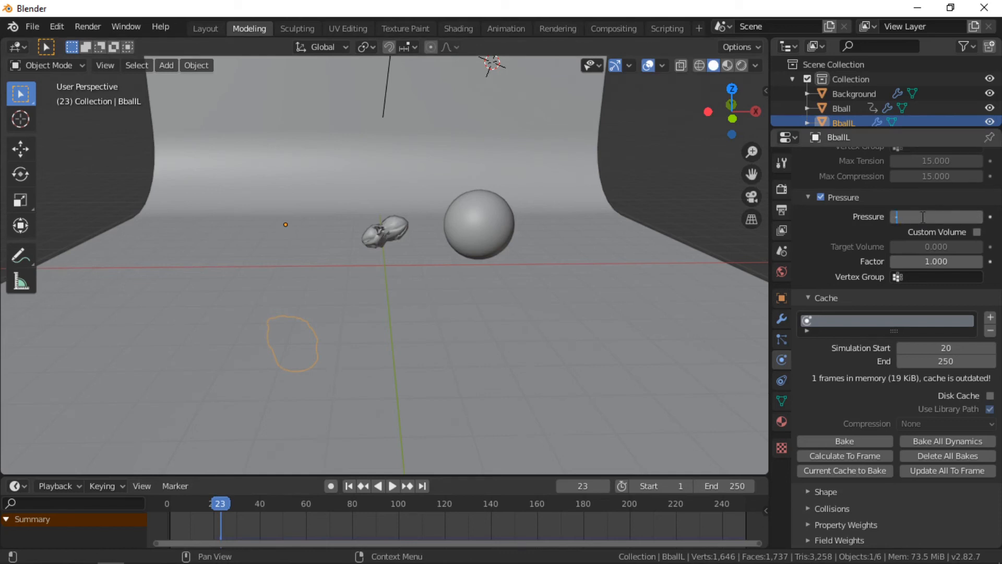
{"action": "key", "text": "Return"}
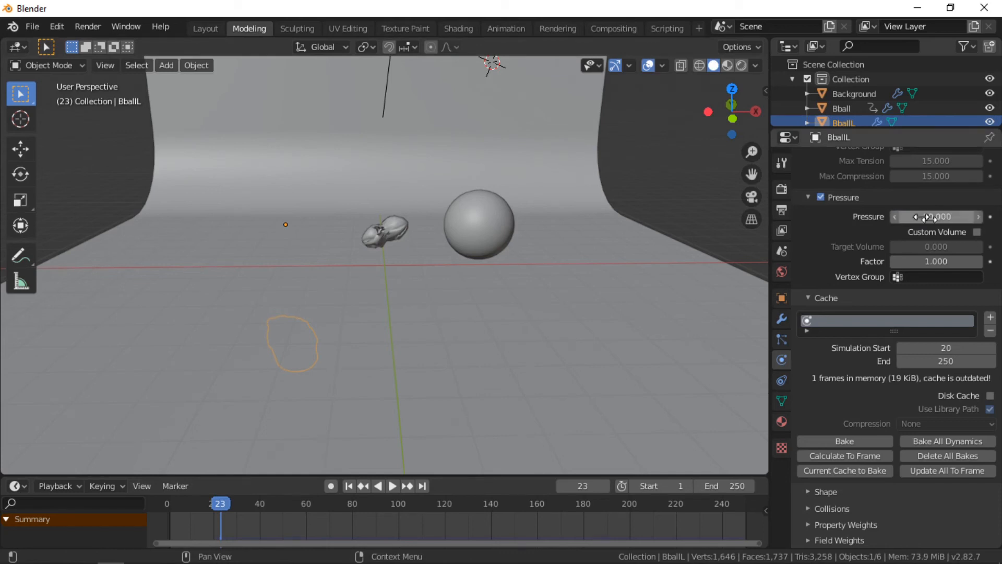
{"action": "key", "text": "i"}
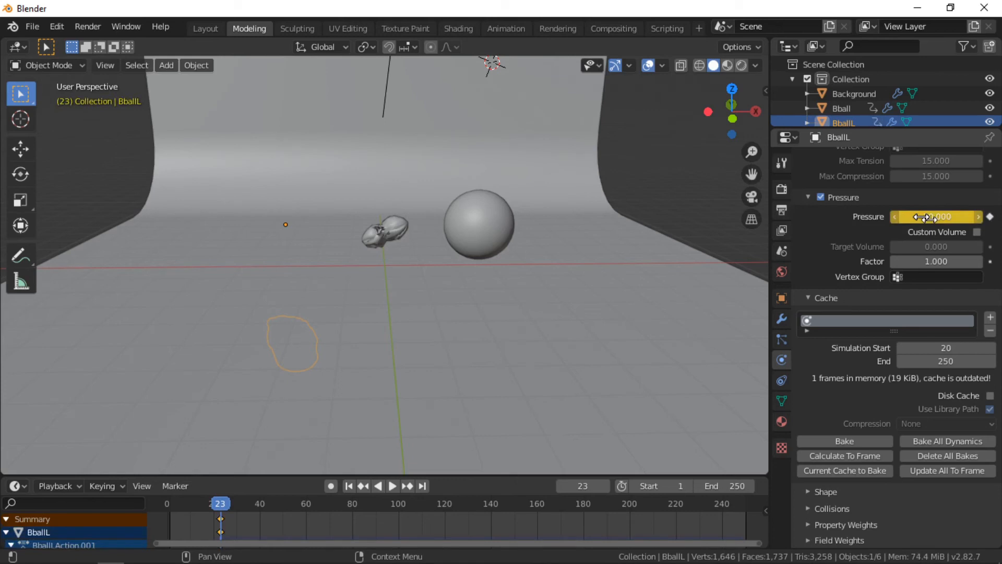
- Insert another keyframe for the left ball's cloth Pressure of -20 at frame 43
{"action": "key", "text": "space"}
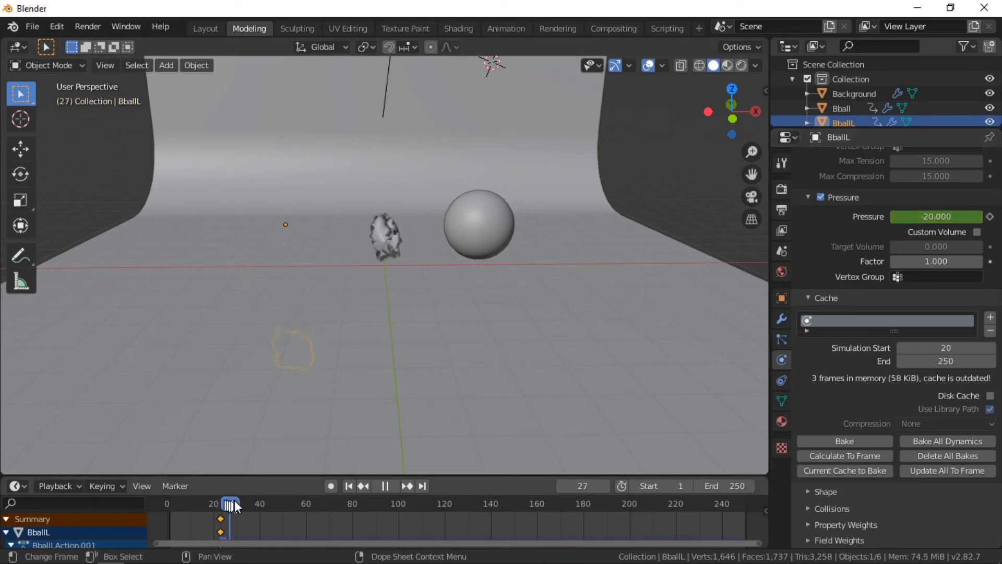
{"action": "left_click_drag", "start_coordinate": [235, 505], "coordinate": [266, 509]}
{"action": "key", "text": "space"}
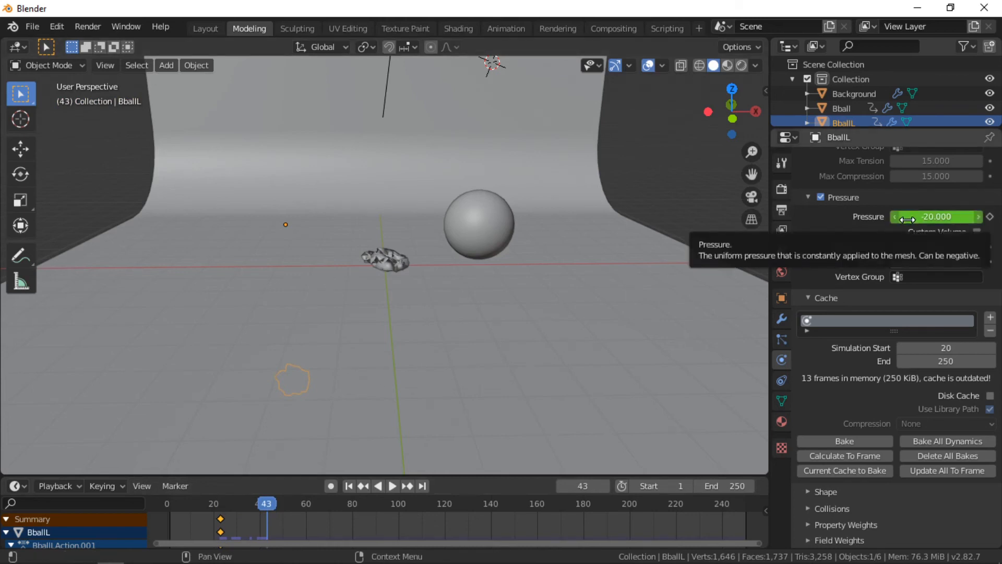
{"action": "key", "text": "i"}
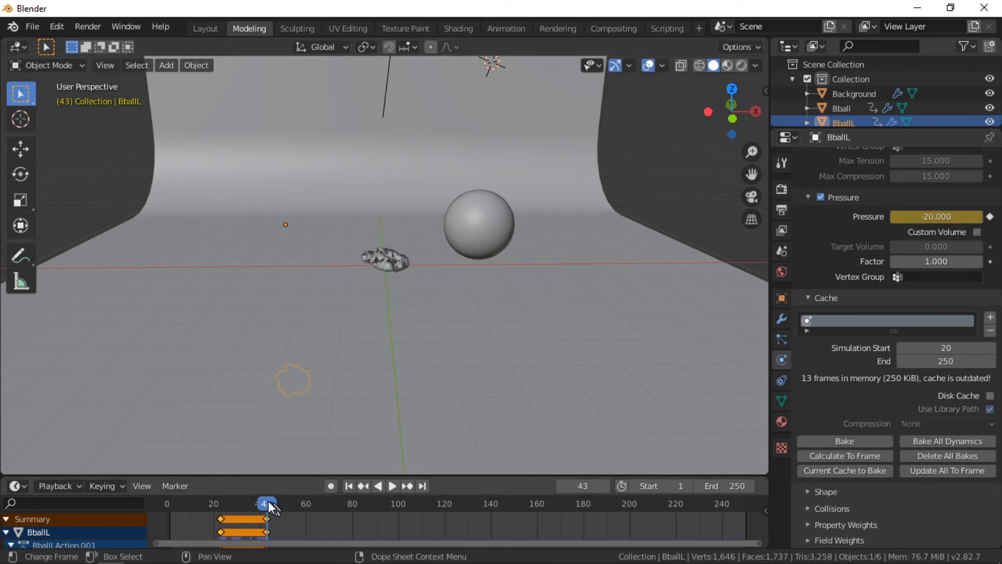
- Set the left ball's cloth Pressure to 20 and insert a keyframe for it at frame 188
{"action": "key", "text": "space"}
{"action": "left_click_drag", "start_coordinate": [271, 502], "coordinate": [603, 525]}
{"action": "key", "text": "space"}
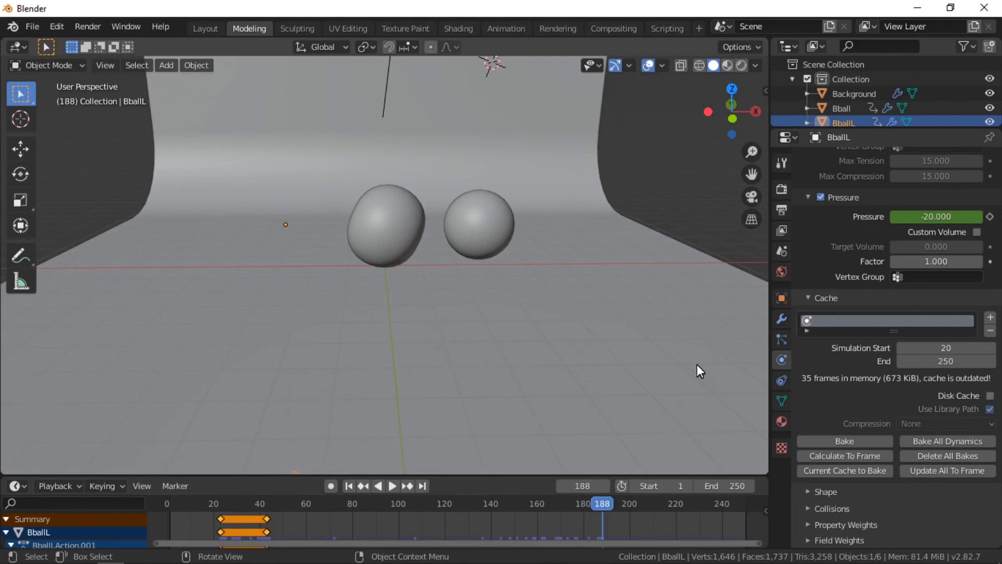
{"action": "left_click", "coordinate": [926, 217]}
{"action": "type", "text": "20"}
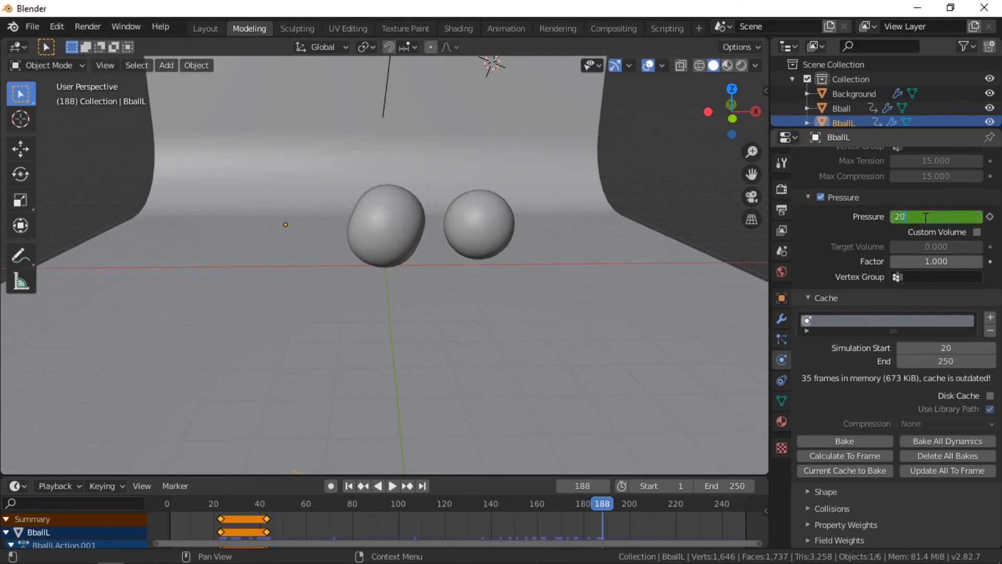
{"action": "key", "text": "Return"}
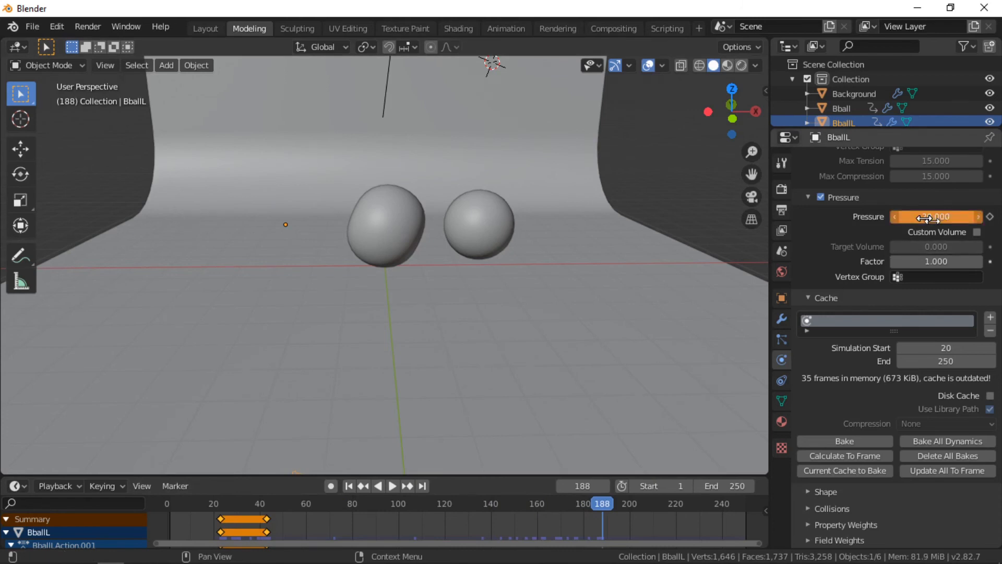
{"action": "key", "text": "i"}
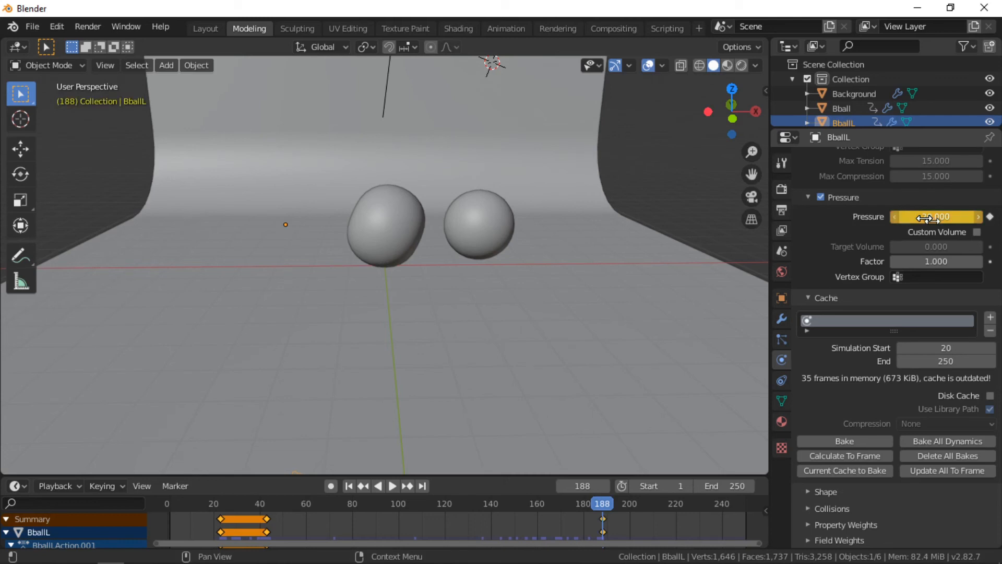
- Set the left ball's cloth Stiffness Tension to 8
{"action": "scroll", "coordinate": [919, 241], "scroll_direction": "up", "scroll_amount": 10}
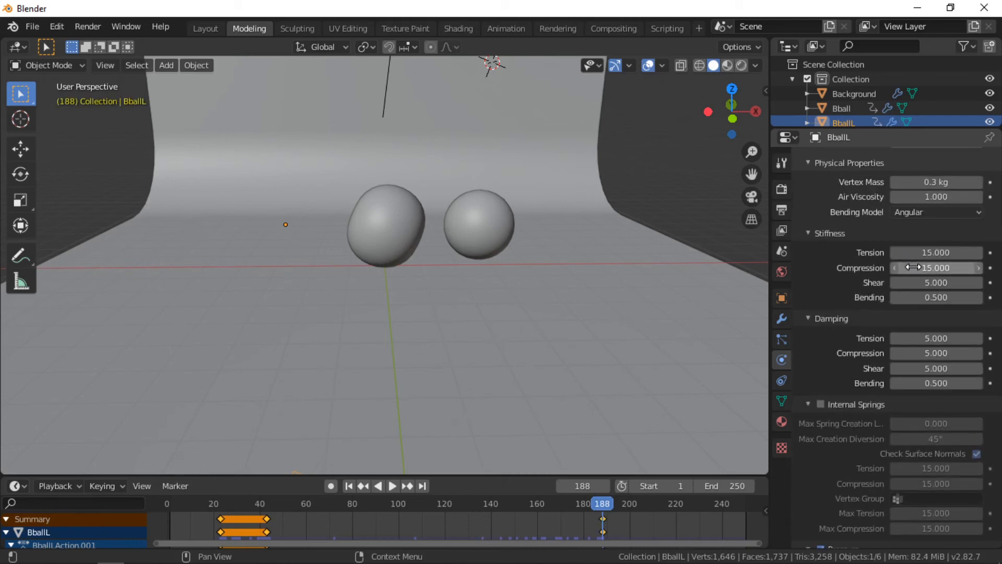
{"action": "left_click", "coordinate": [931, 252]}
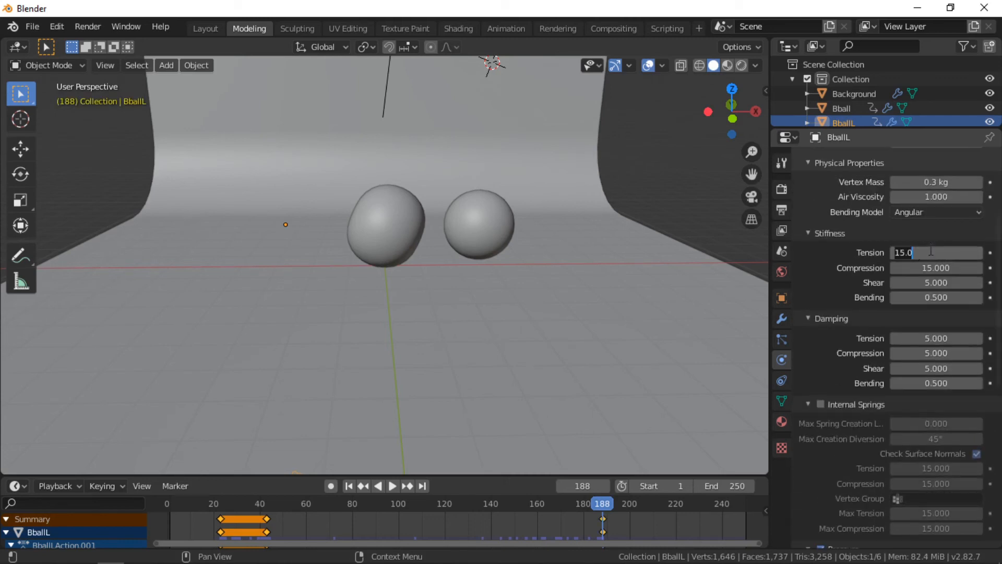
{"action": "type", "text": "8"}
{"action": "key", "text": "Return"}
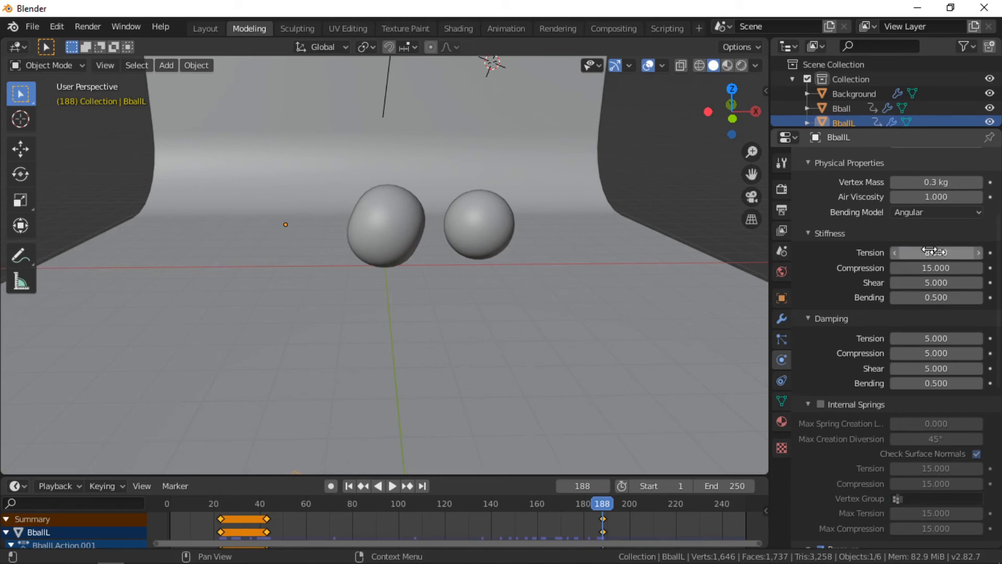
- Enable Cloth physics on the right ball, BballR, and set its cache Simulation Start to frame 20
{"action": "left_click", "coordinate": [496, 231]}
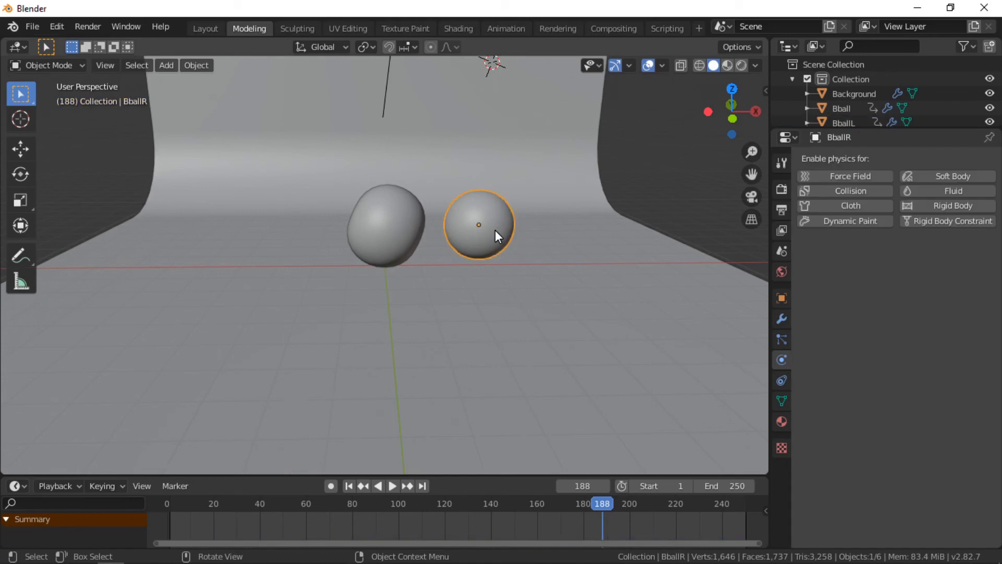
{"action": "left_click", "coordinate": [804, 206]}
{"action": "scroll", "coordinate": [823, 314], "scroll_direction": "down", "scroll_amount": 15}
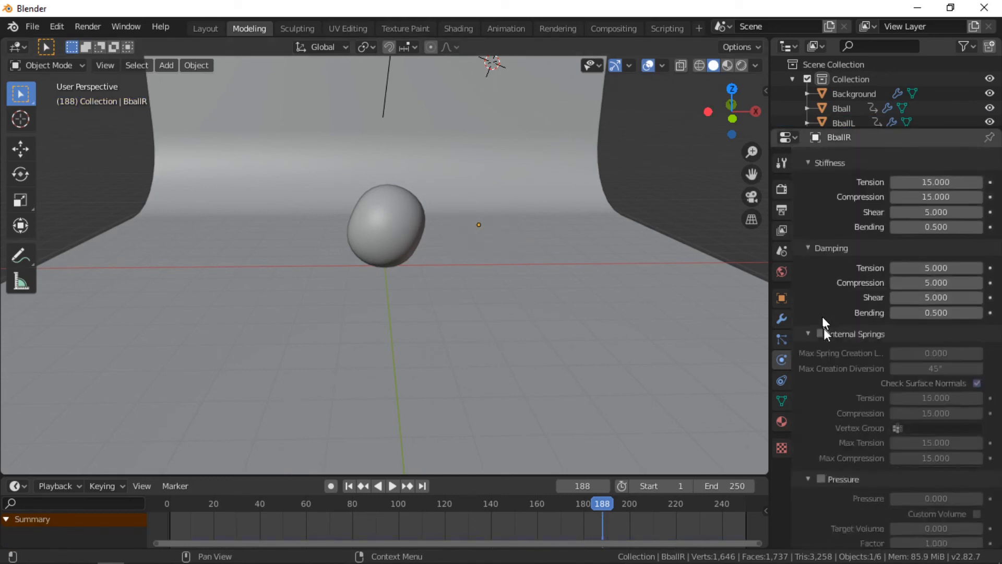
{"action": "left_click", "coordinate": [941, 349]}
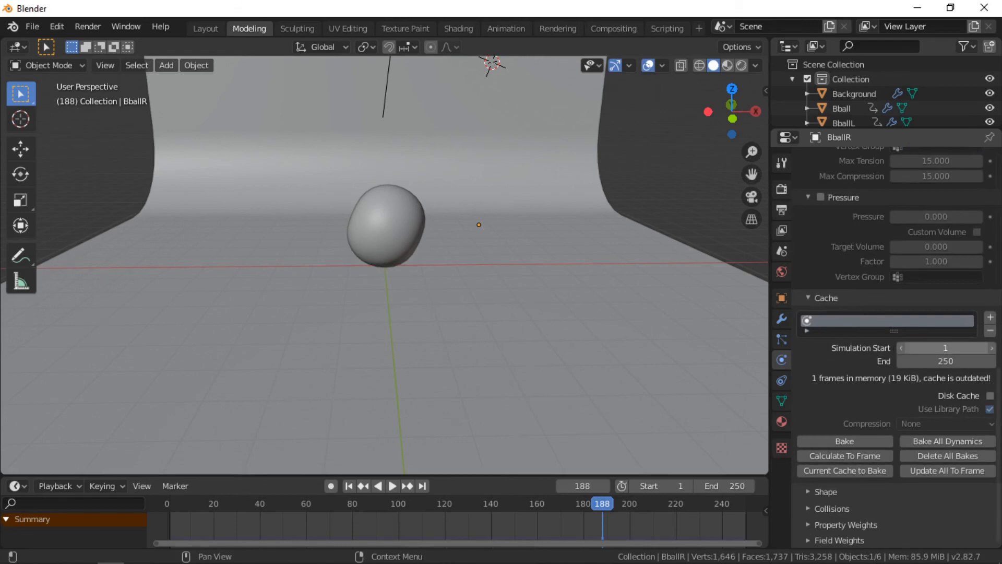
{"action": "type", "text": "20"}
{"action": "key", "text": "Return"}
- Enable Pressure on the right ball's cloth, set it to -20 and insert a keyframe for it at frame 25
{"action": "left_click", "coordinate": [821, 197]}
{"action": "left_click_drag", "start_coordinate": [605, 487], "coordinate": [551, 487]}
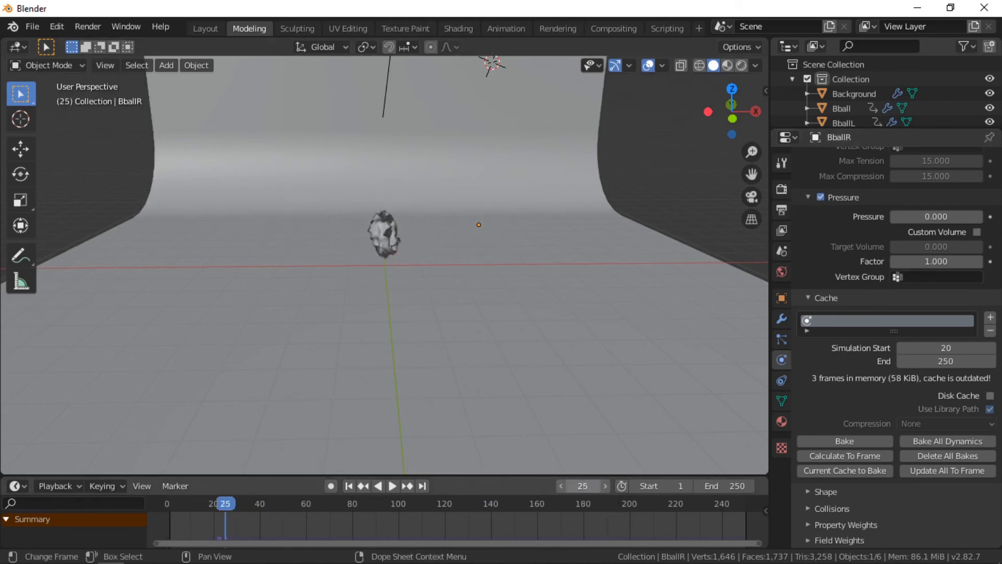
{"action": "left_click", "coordinate": [937, 216]}
{"action": "type", "text": "0.0"}
{"action": "key", "text": "BackSpace"}
{"action": "key", "text": "BackSpace"}
{"action": "key", "text": "BackSpace"}
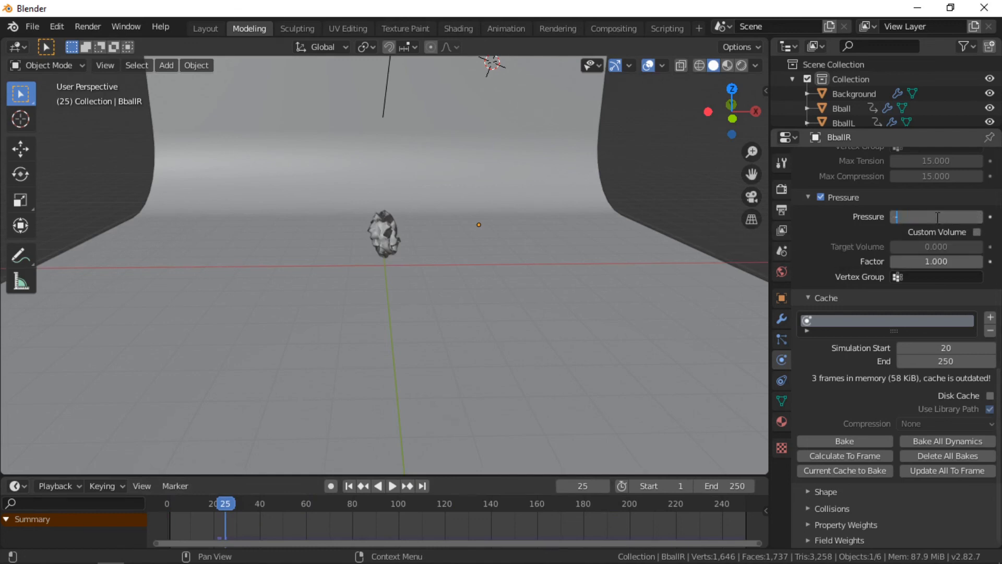
{"action": "type", "text": "-20"}
{"action": "key", "text": "Return"}
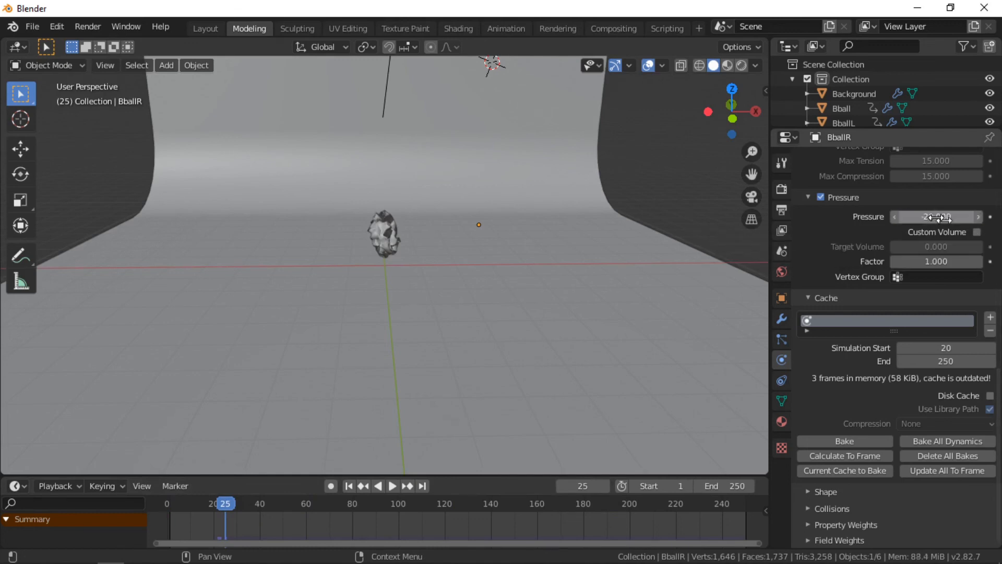
{"action": "key", "text": "i"}
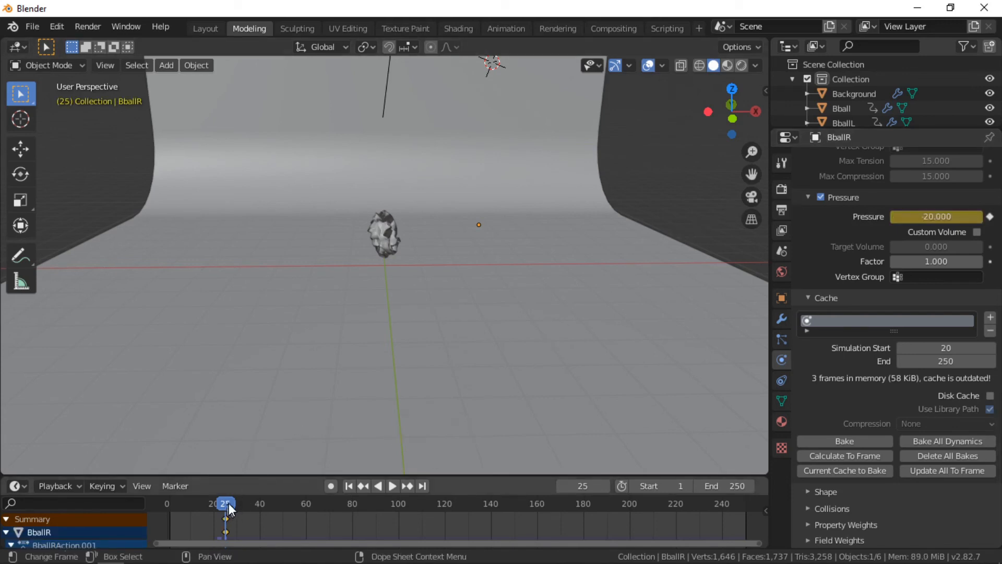
- Insert another keyframe for the right ball's cloth Pressure of -20 at frame 47
{"action": "key", "text": "space"}
{"action": "left_click_drag", "start_coordinate": [246, 504], "coordinate": [277, 509]}
{"action": "key", "text": "space"}
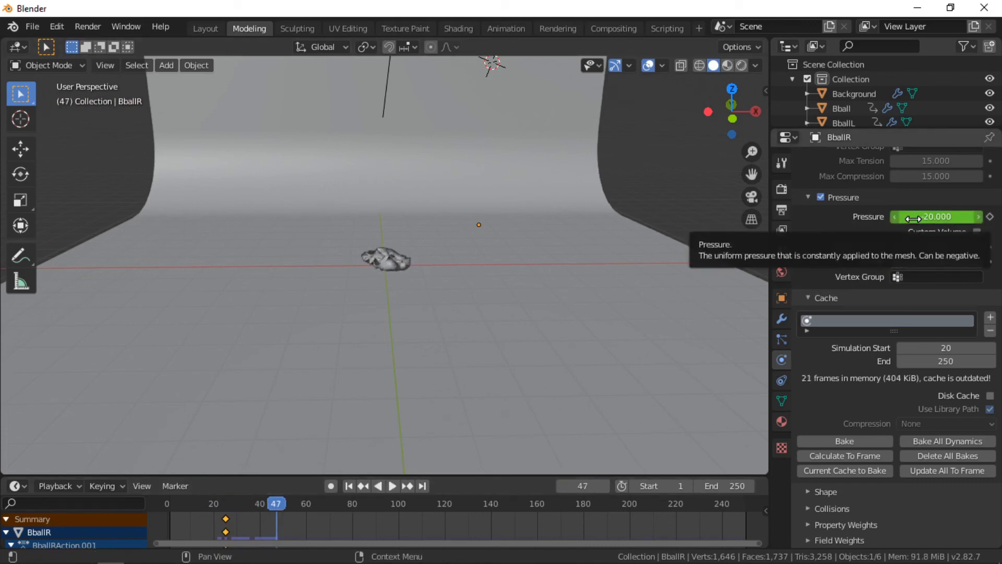
{"action": "key", "text": "i"}
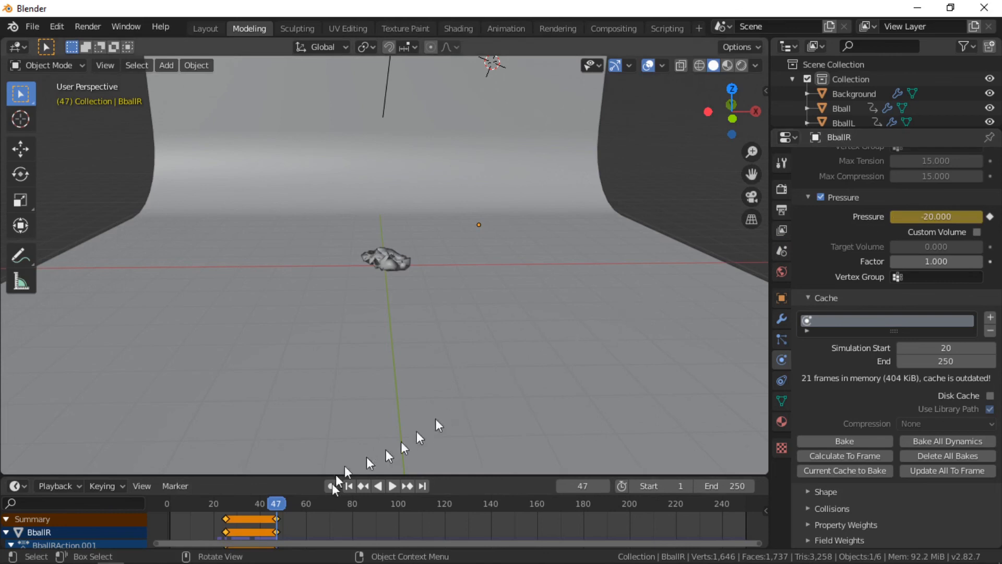
- Set the right ball's cloth Pressure to 20 and insert a keyframe for it at frame 189
{"action": "left_click_drag", "start_coordinate": [284, 501], "coordinate": [603, 528]}
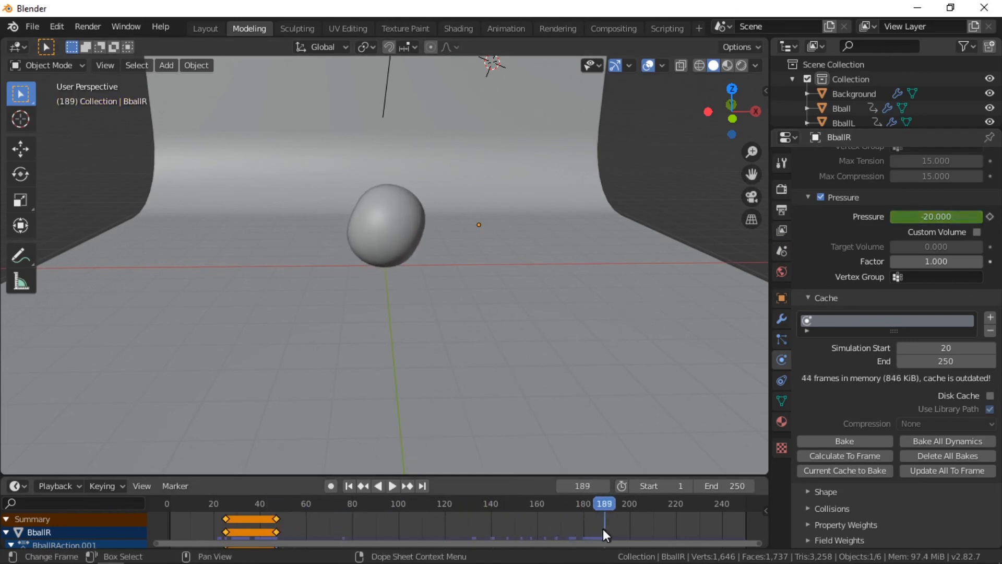
{"action": "left_click", "coordinate": [937, 218]}
{"action": "type", "text": "2"}
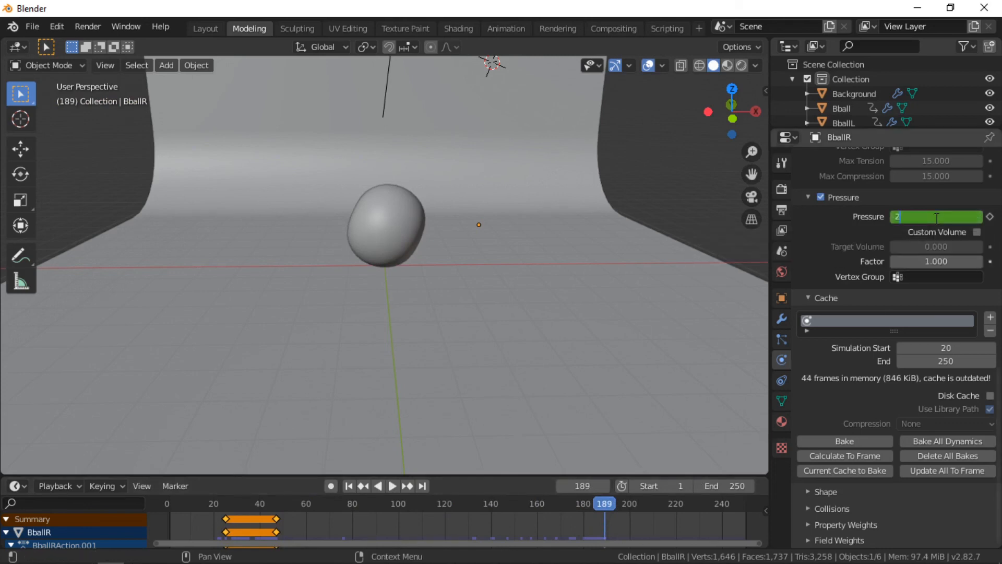
{"action": "type", "text": "0"}
{"action": "key", "text": "Return"}
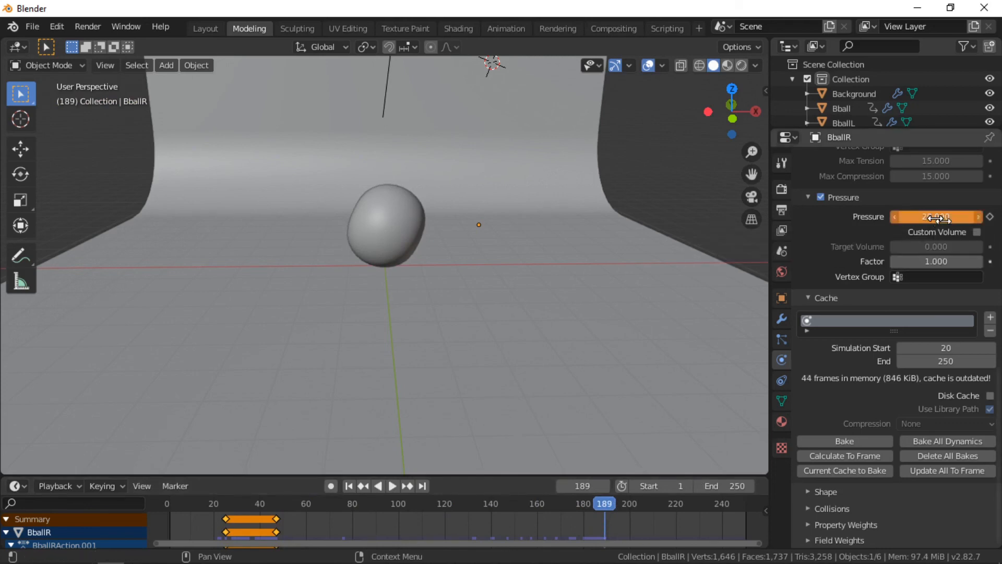
{"action": "key", "text": "i"}
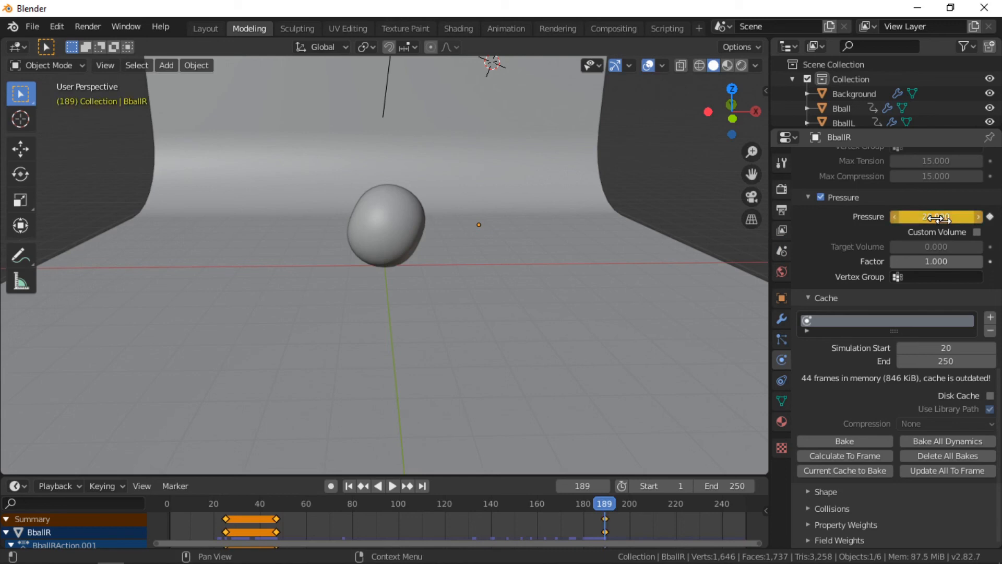
- Set the right ball's cloth Stiffness Tension to 10
{"action": "scroll", "coordinate": [937, 219], "scroll_direction": "up", "scroll_amount": 8}
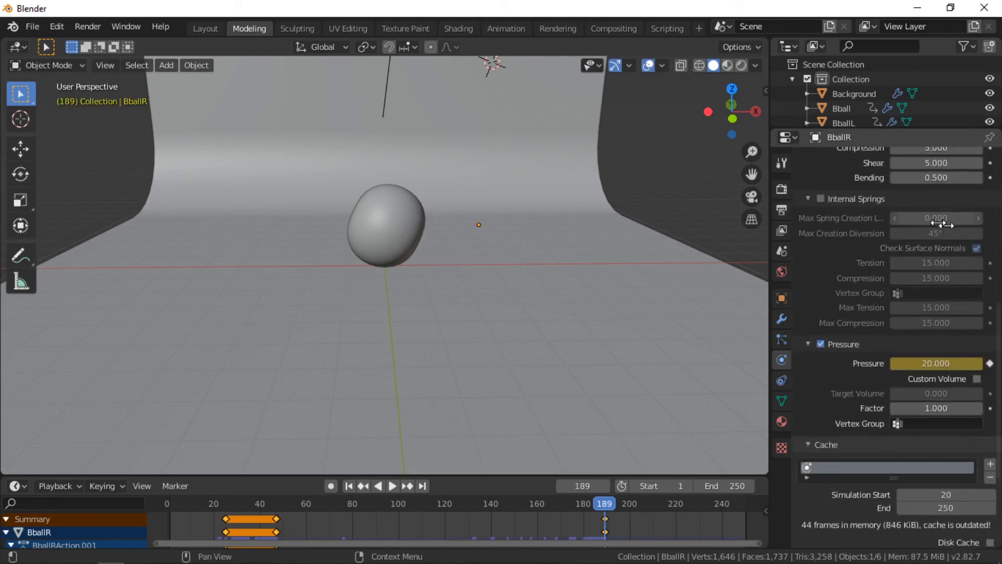
{"action": "scroll", "coordinate": [939, 222], "scroll_direction": "up", "scroll_amount": 3}
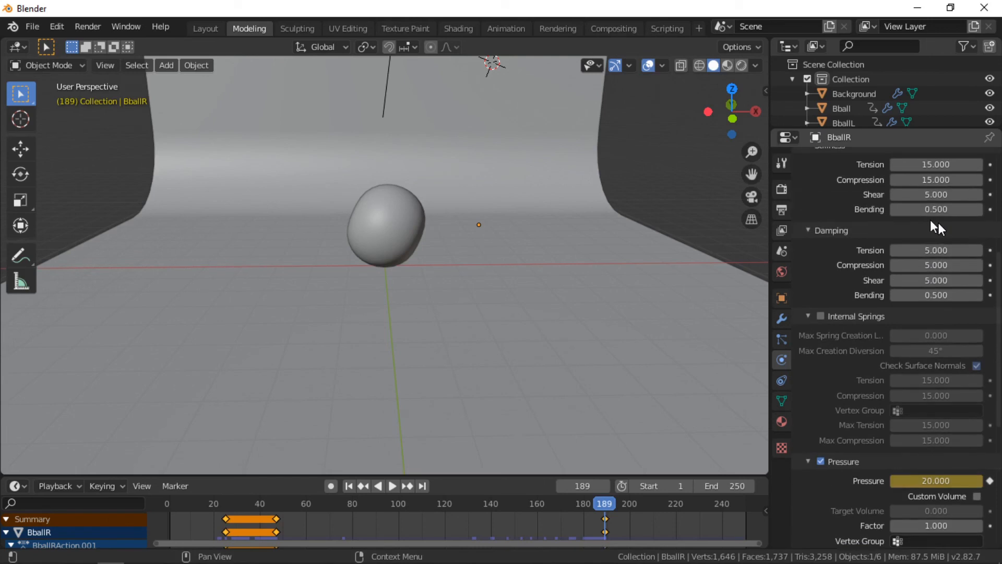
{"action": "scroll", "coordinate": [934, 256], "scroll_direction": "up", "scroll_amount": 5}
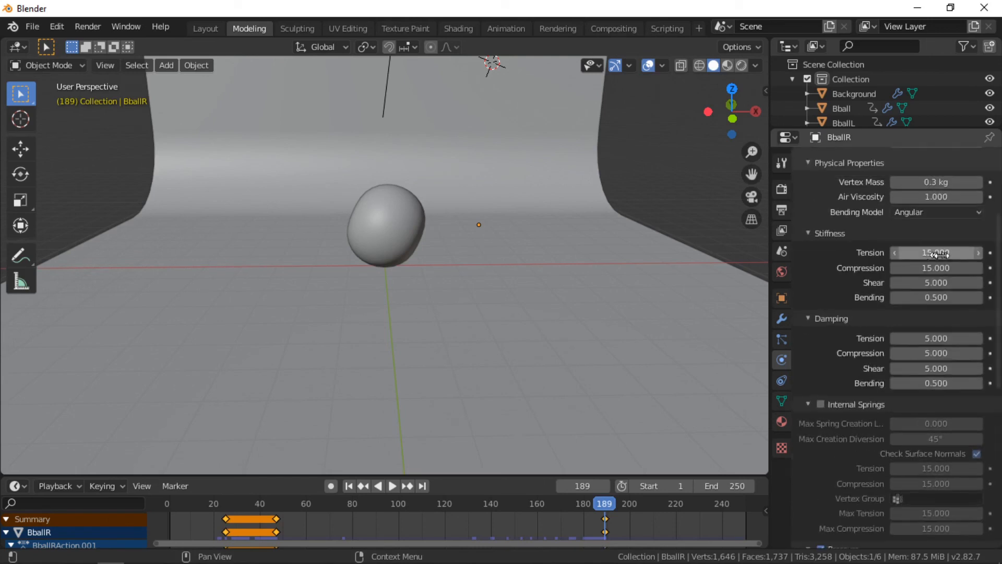
{"action": "left_click", "coordinate": [975, 253]}
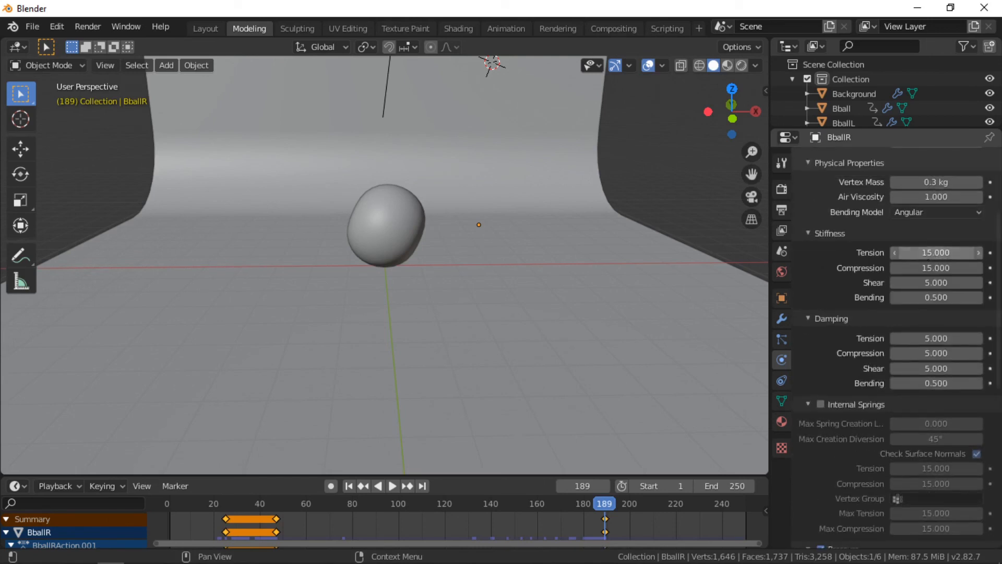
{"action": "type", "text": "15.0"}
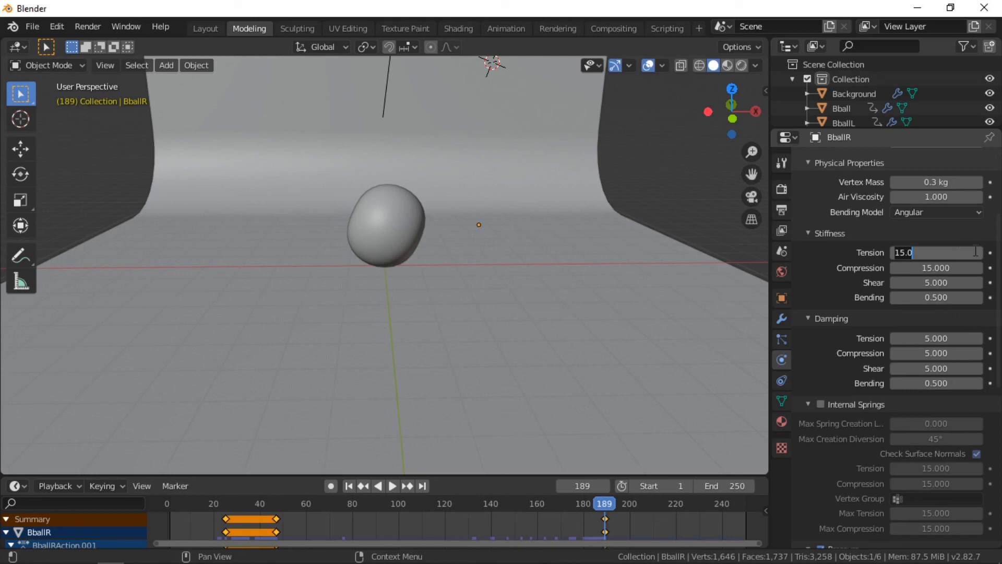
{"action": "type", "text": "10"}
{"action": "key", "text": "Return"}
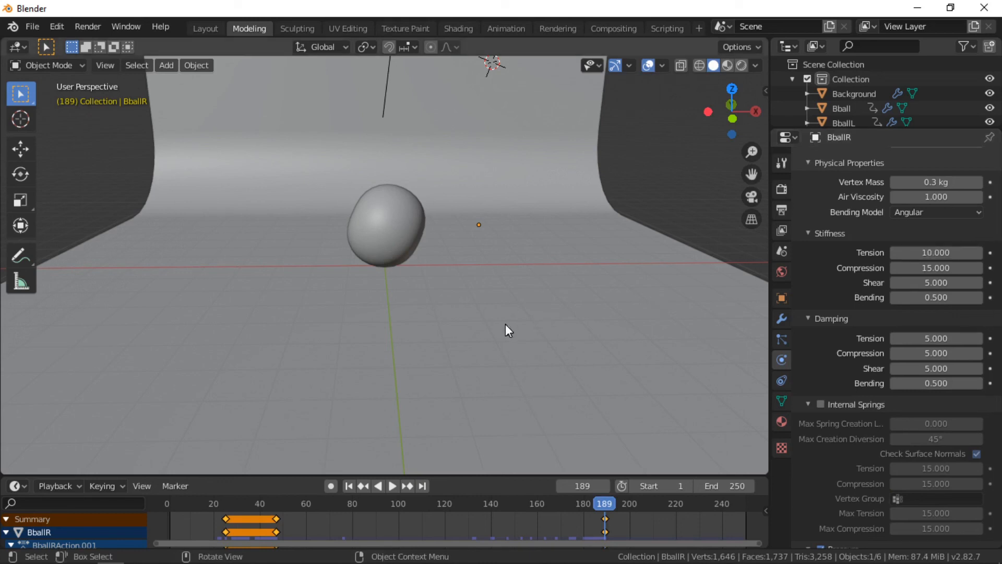
- Play the animation to check all three balls, switching the viewport to material preview and finally to rendered shading
{"action": "left_click", "coordinate": [393, 486]}
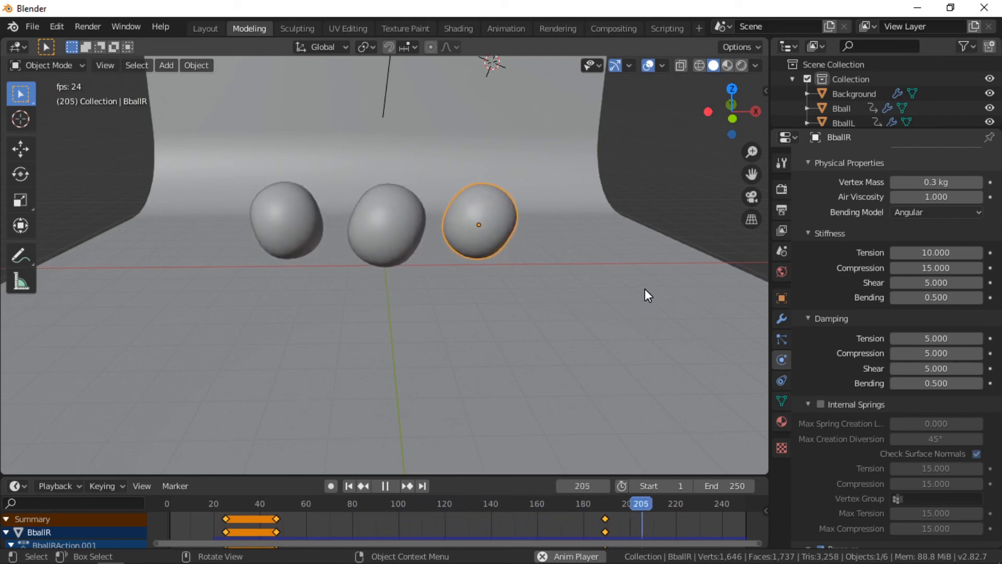
{"action": "left_click", "coordinate": [384, 487]}
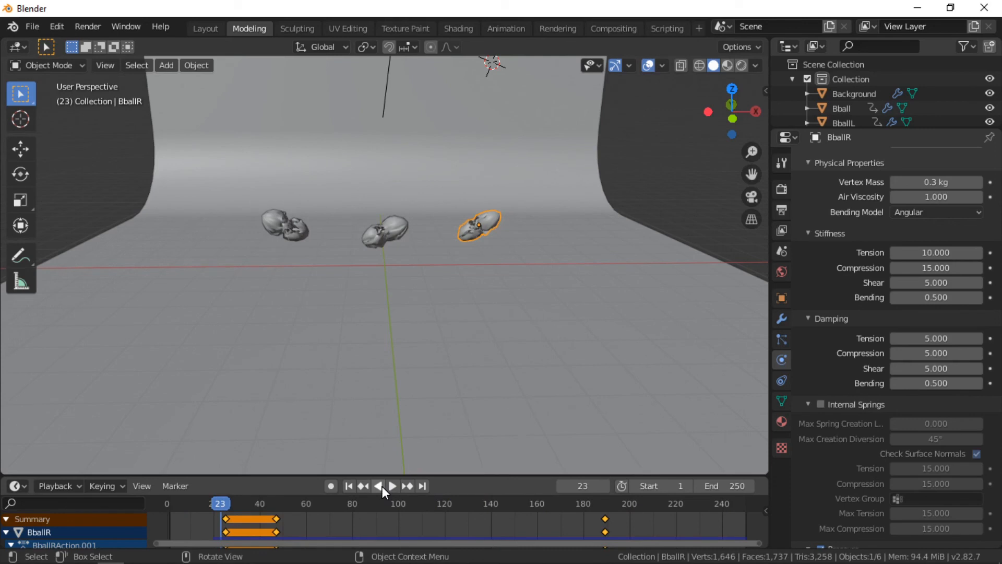
{"action": "key", "text": "space"}
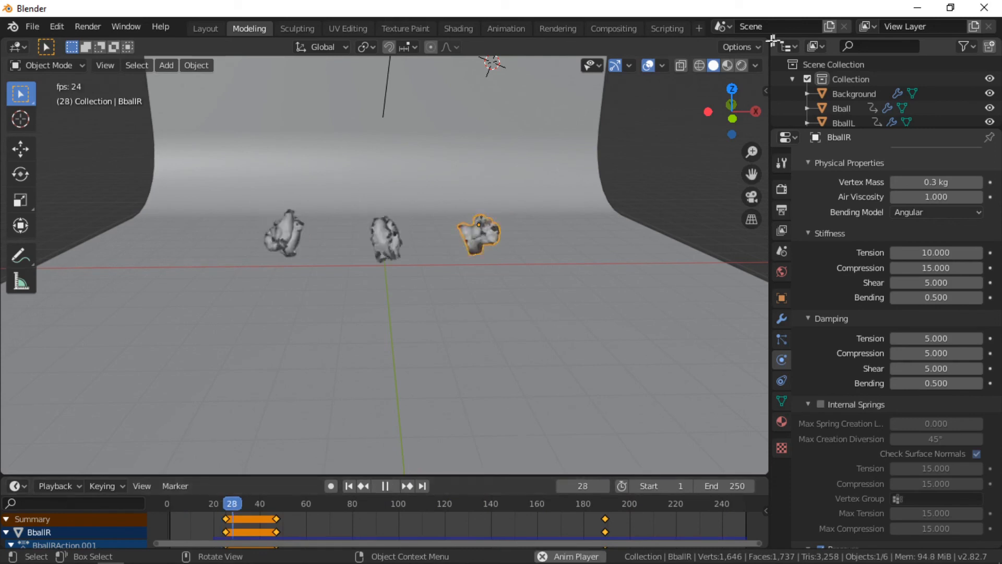
{"action": "left_click", "coordinate": [729, 65]}
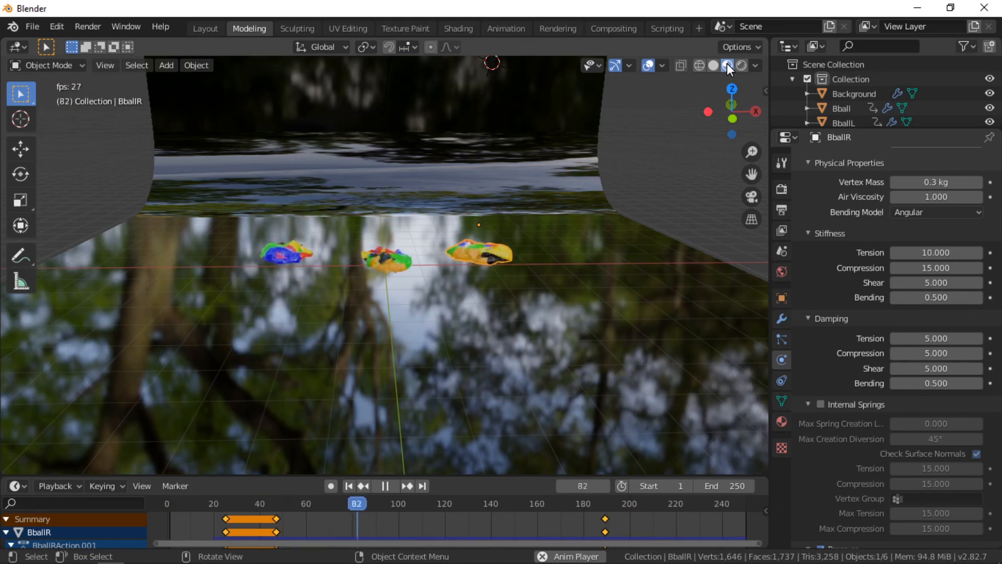
{"action": "left_click", "coordinate": [742, 66]}
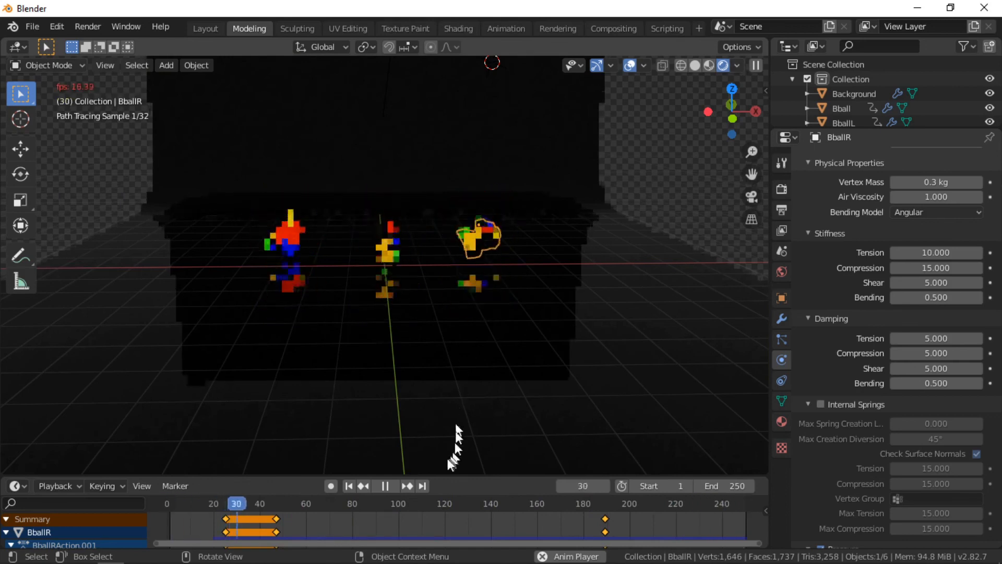
{"action": "left_click", "coordinate": [384, 486]}
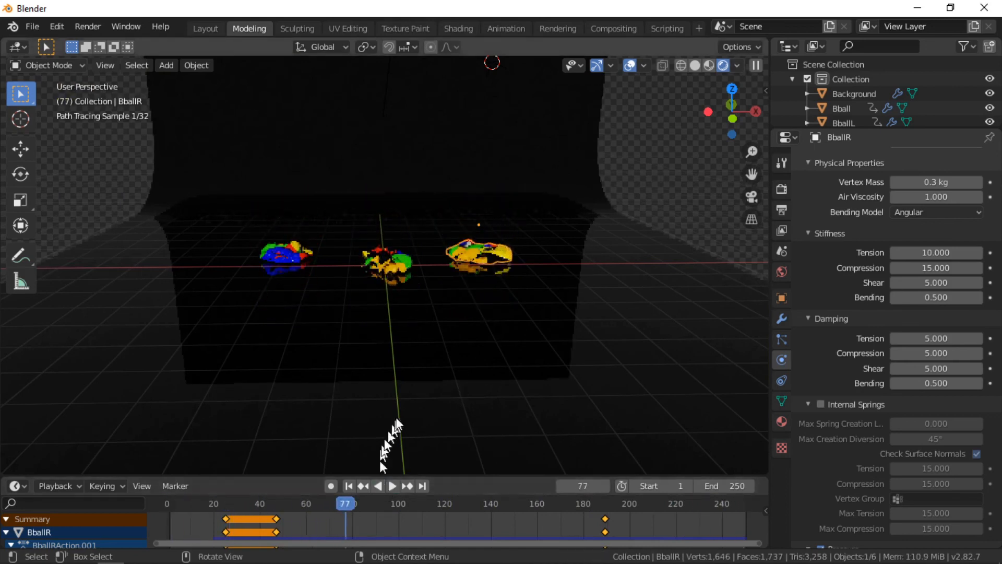